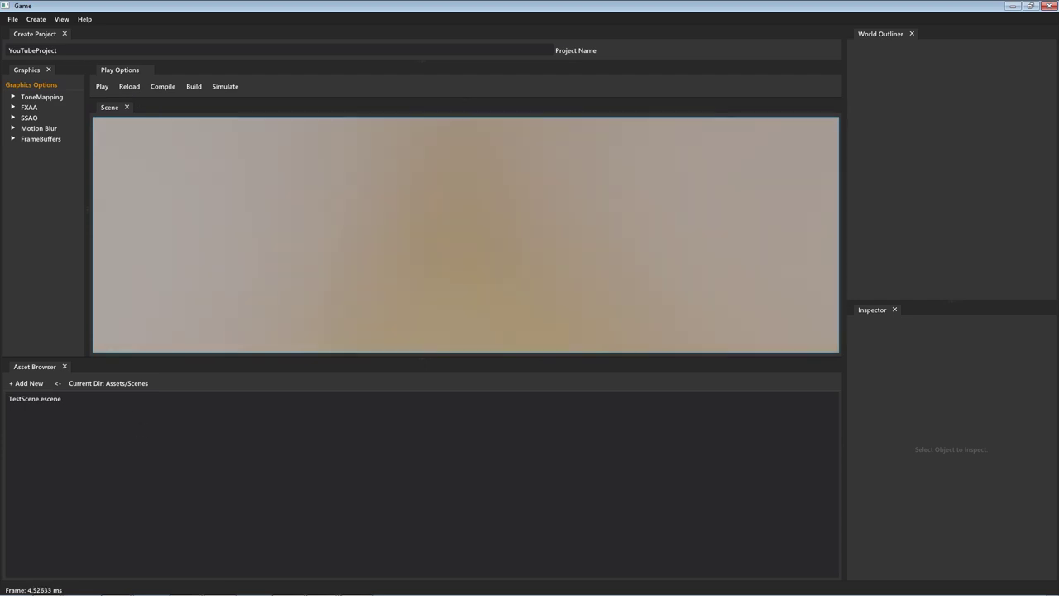
left_click_drag(60, 398, 108, 467)
left_click(73, 399)
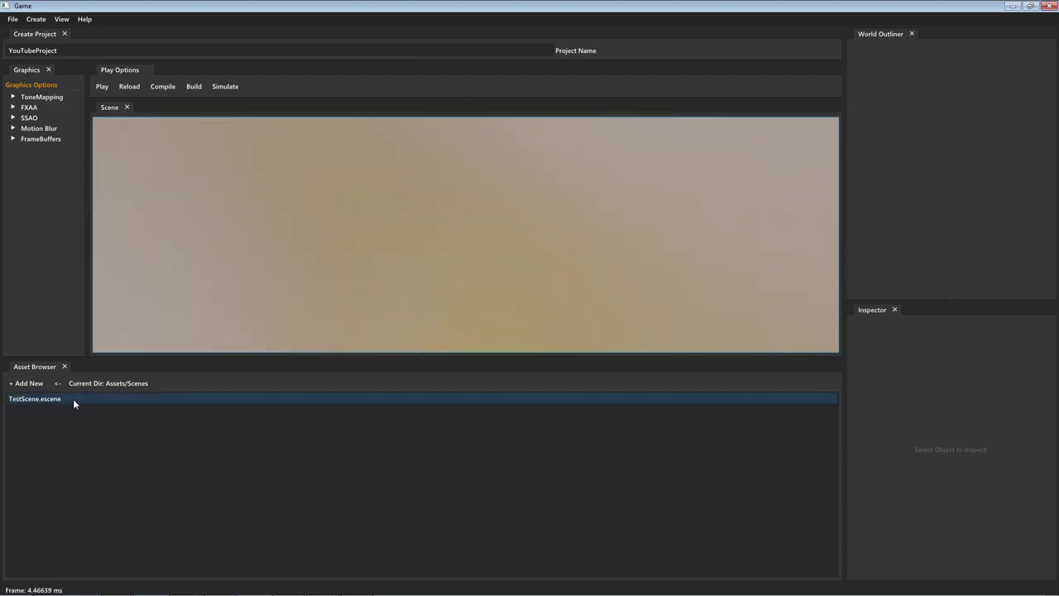
left_click(109, 479)
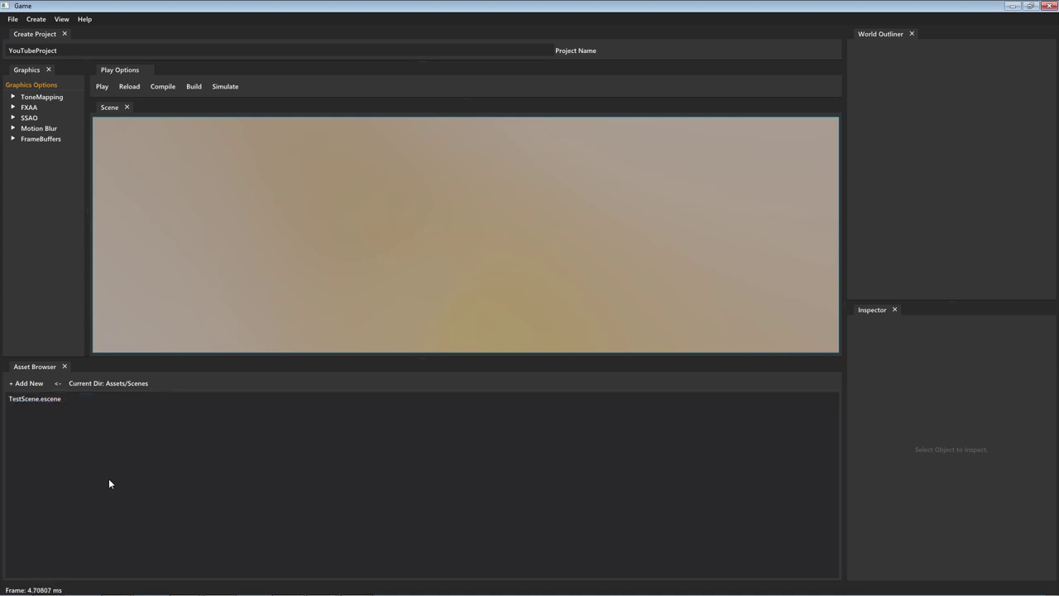
left_click(75, 399)
- Make the scene viewport taller by shrinking the play options area and the Asset Browser
left_click_drag(185, 59, 187, 60)
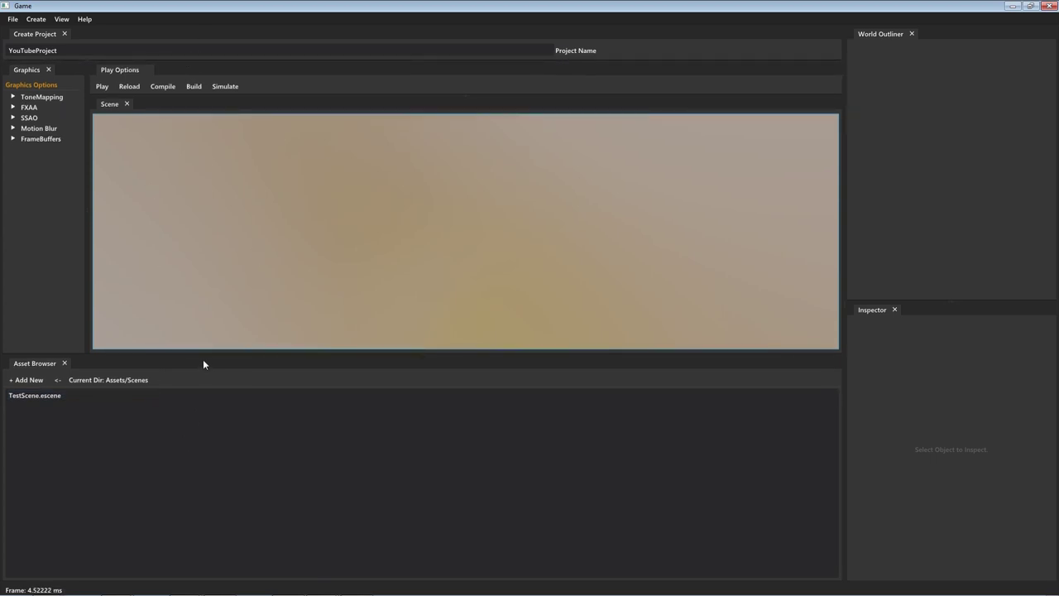
left_click_drag(203, 359, 203, 374)
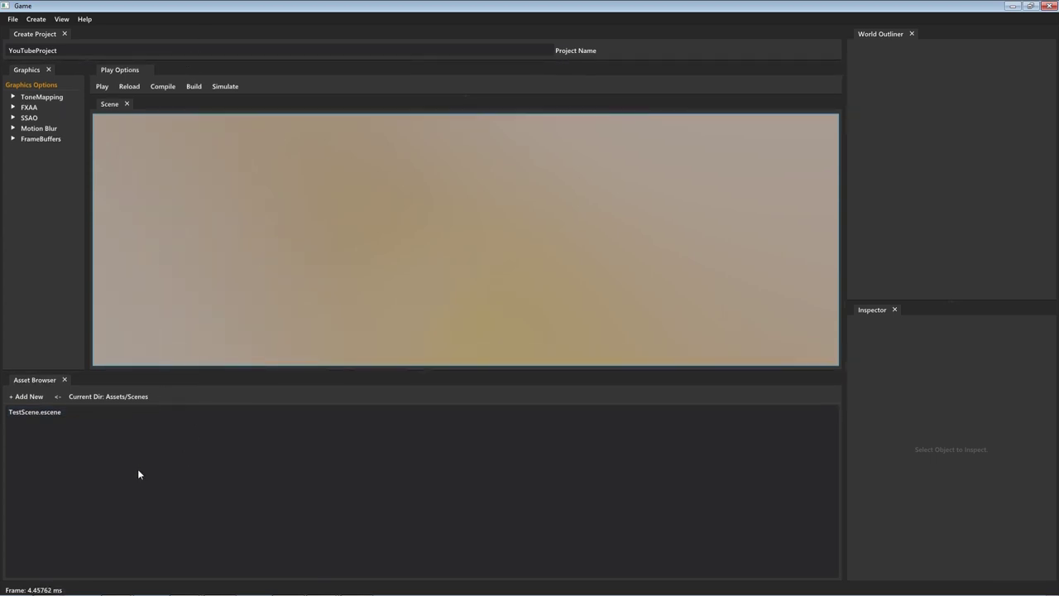
- Open the TestScene.escene scene from the Assets/Scenes directory
left_click(79, 411)
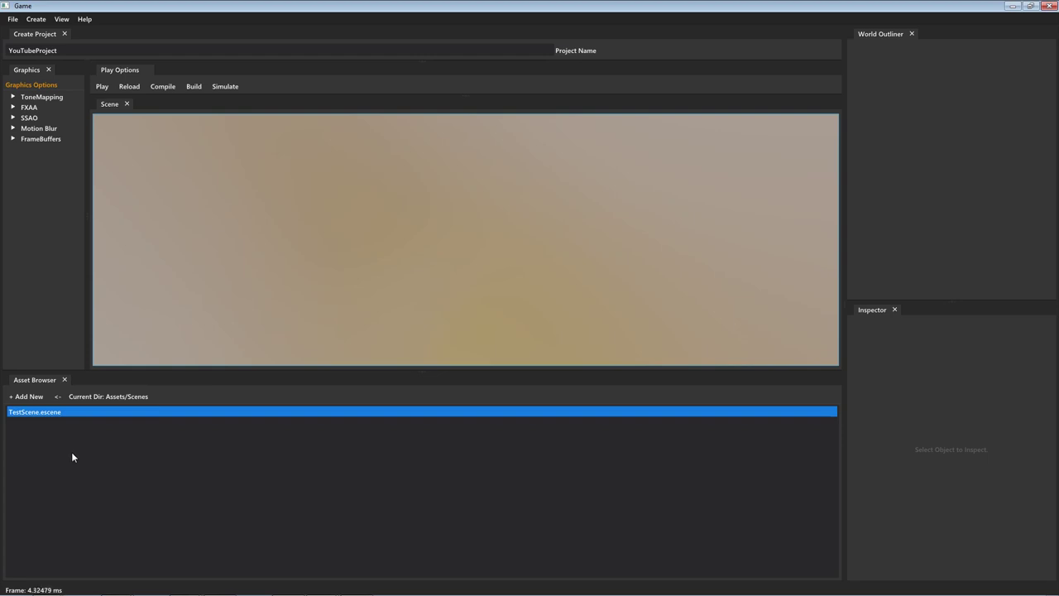
key("F2")
left_click(90, 481)
left_click(48, 411)
left_click(64, 417)
left_click(63, 413)
left_click(134, 460)
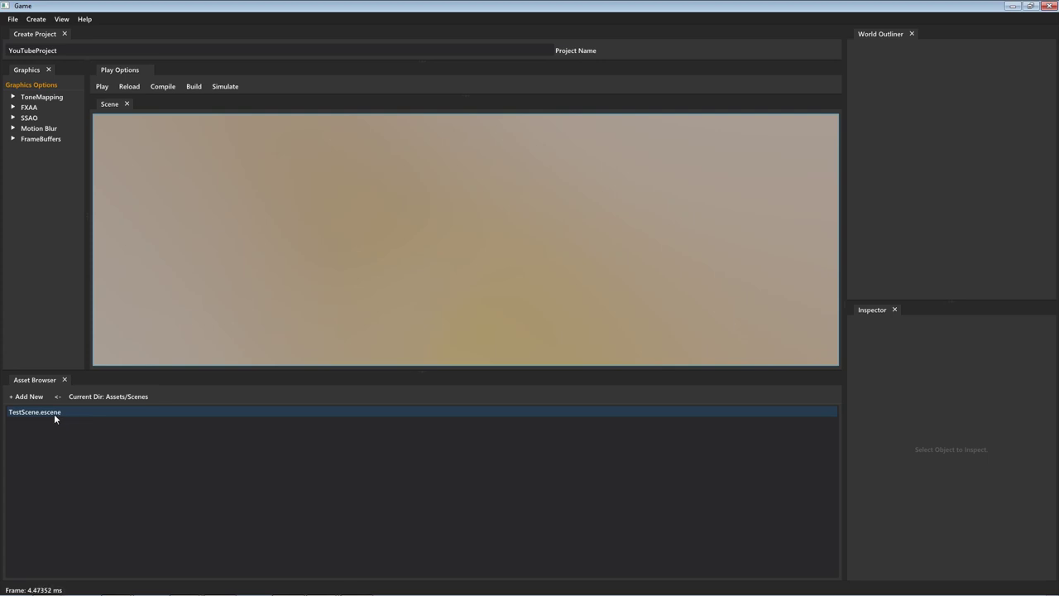
double_click(54, 414)
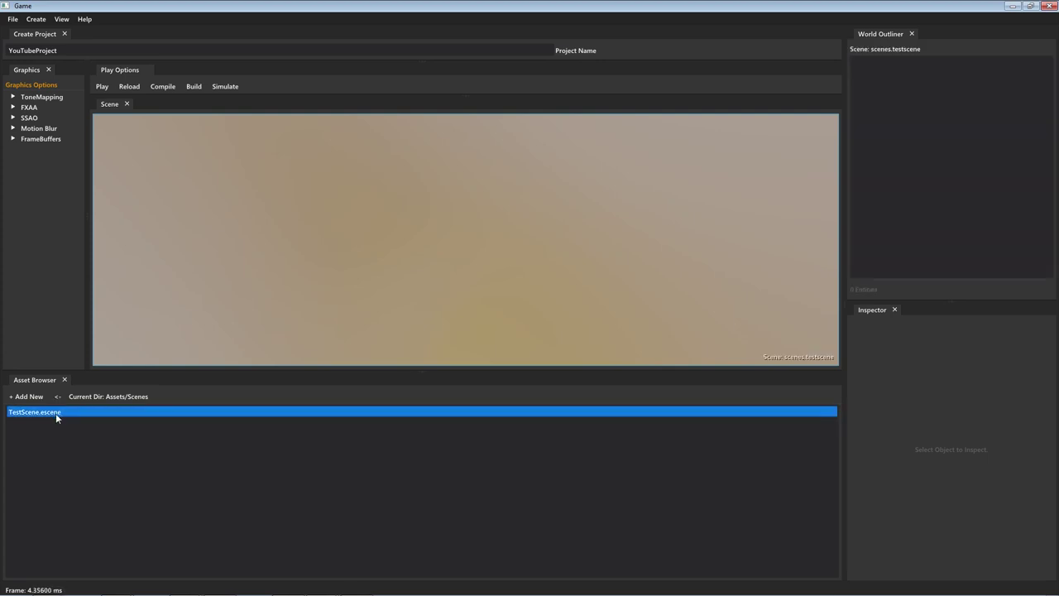
- Widen the World Outliner and Inspector beside the scene viewport
left_click(616, 314)
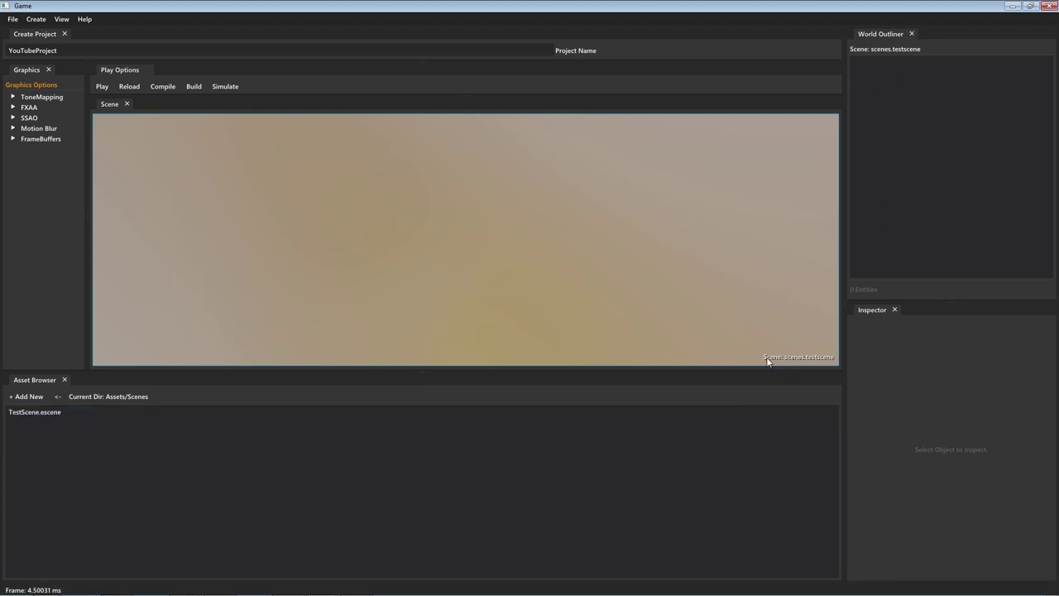
right_click_drag(806, 362, 629, 361)
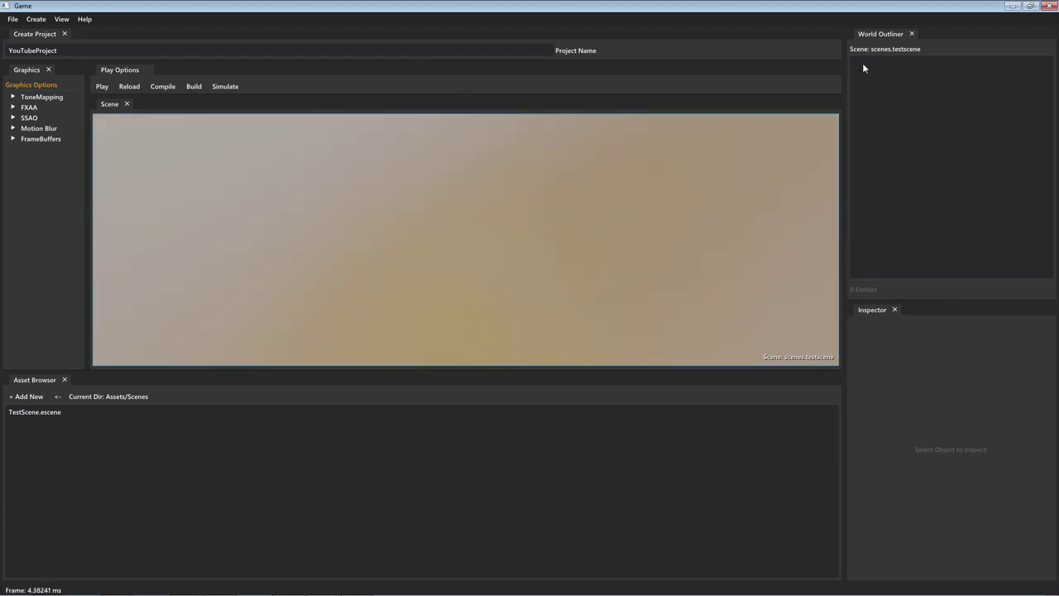
left_click_drag(846, 75, 814, 74)
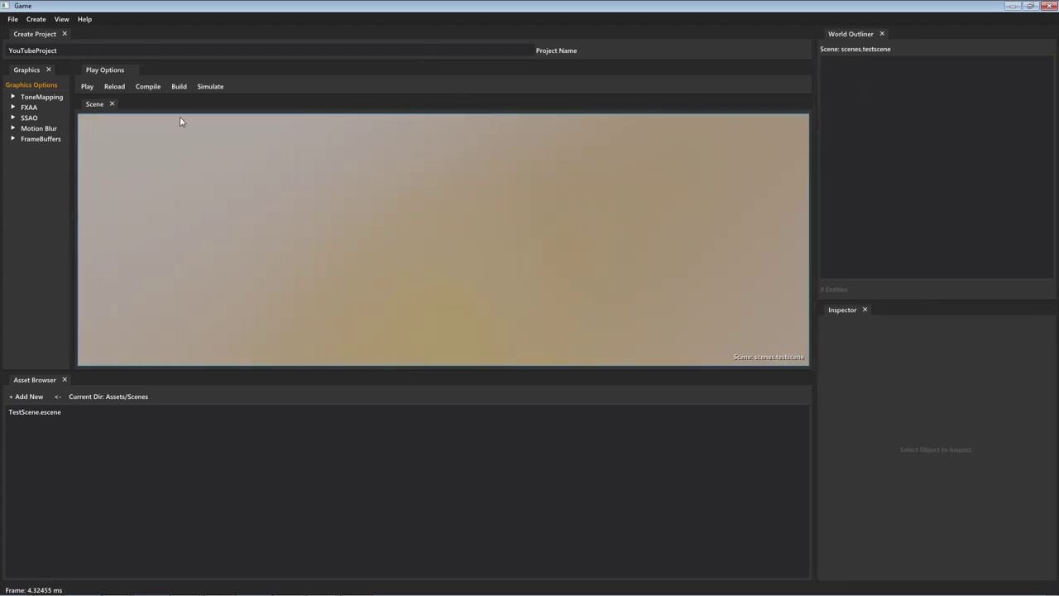
- Create a cube in the open test scene
left_click(36, 19)
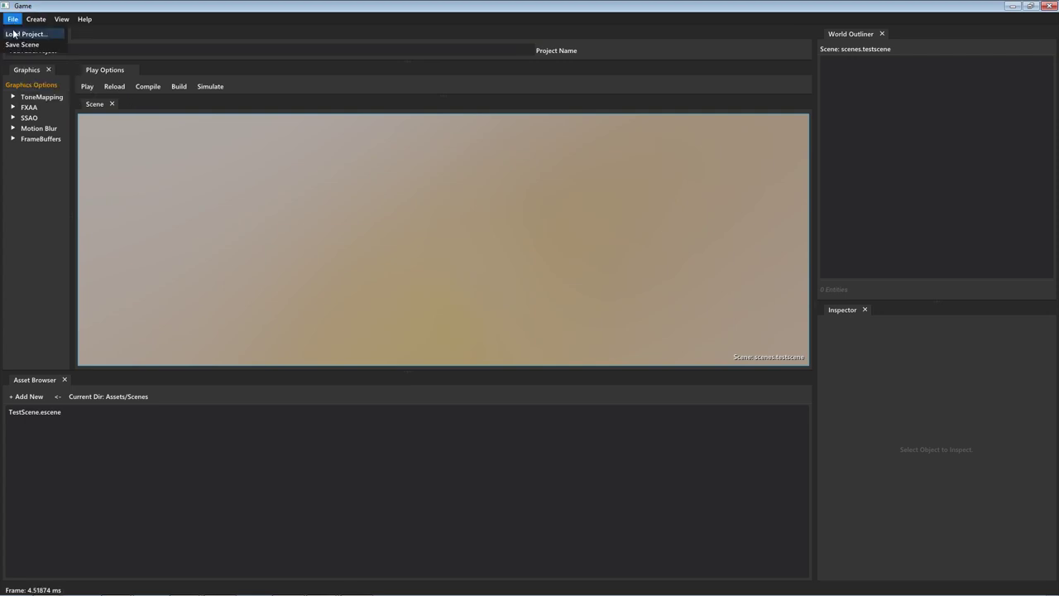
left_click(33, 44)
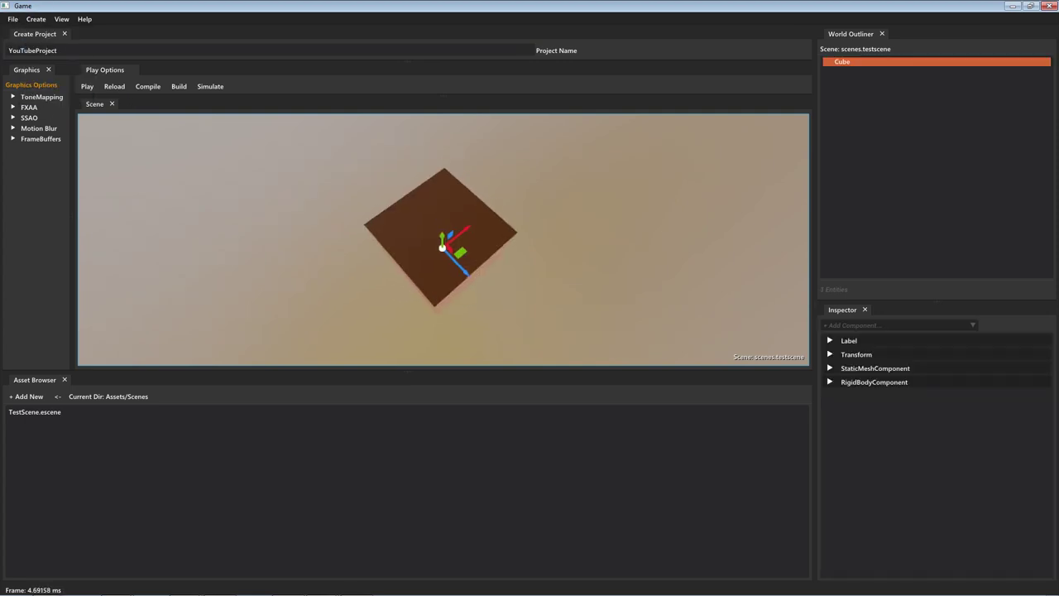
right_click_drag(443, 239, 488, 180)
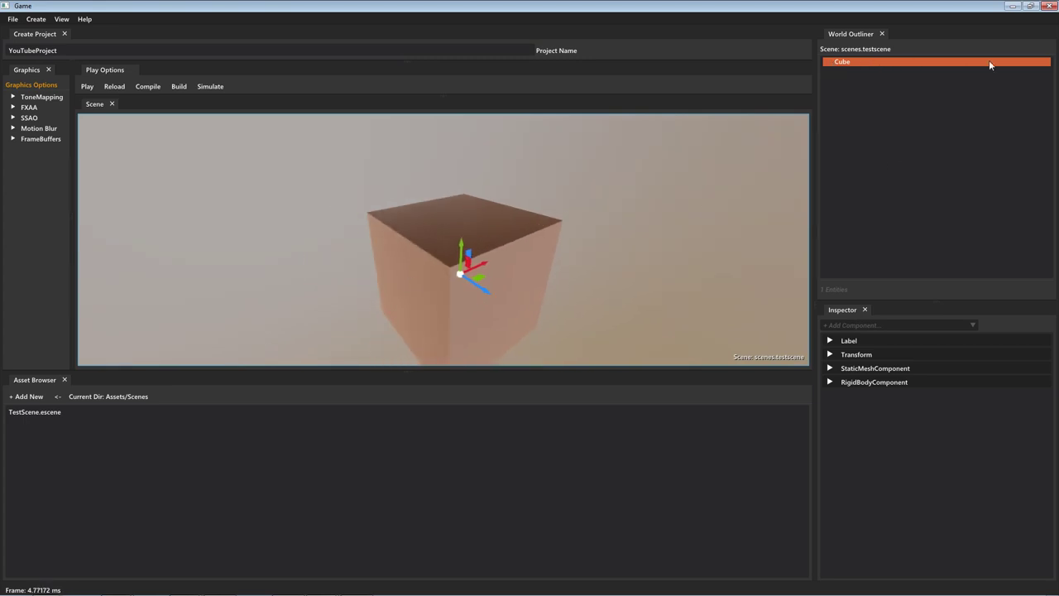
left_click(904, 124)
left_click(852, 64)
left_click(862, 77)
left_click(842, 62)
key("F2")
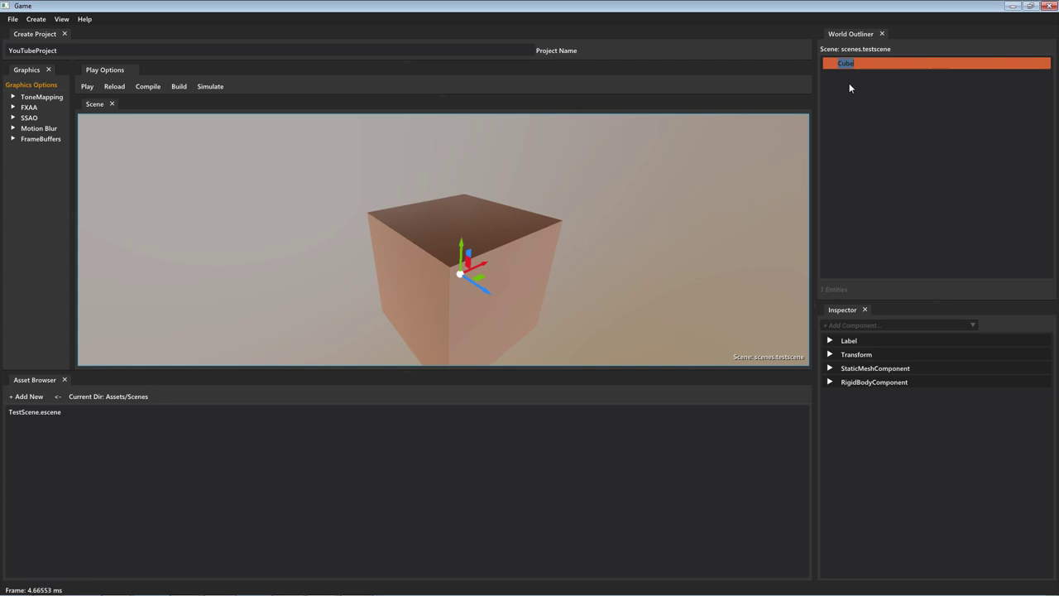
type("Cube")
left_click(907, 215)
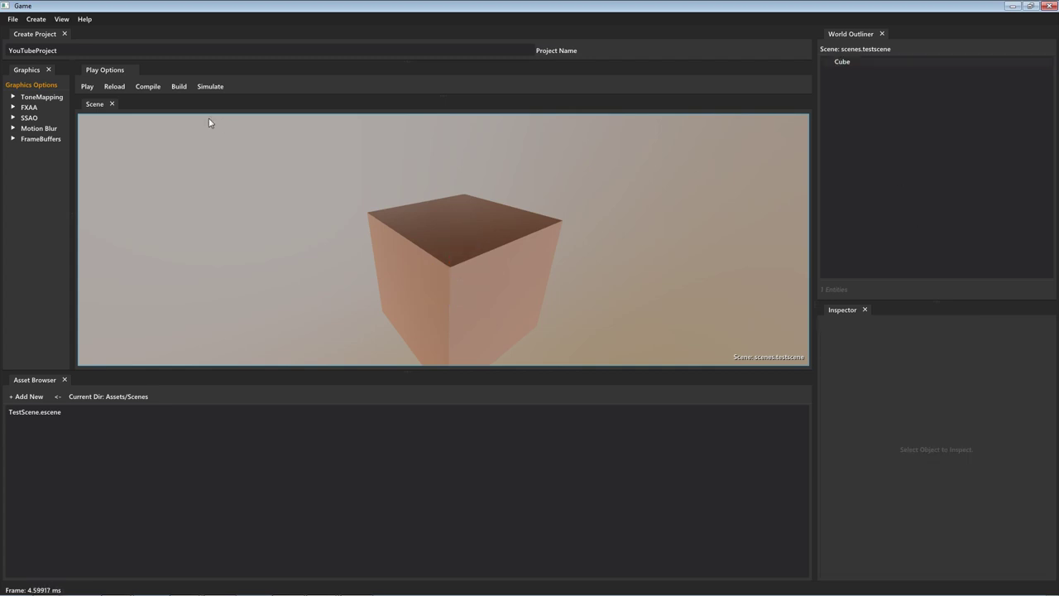
- Examine the cube from several viewpoints and review the kinds of objects that can be created
left_click(458, 255)
right_click_drag(458, 255, 478, 215)
key("s")
key("w")
key("w")
key("s")
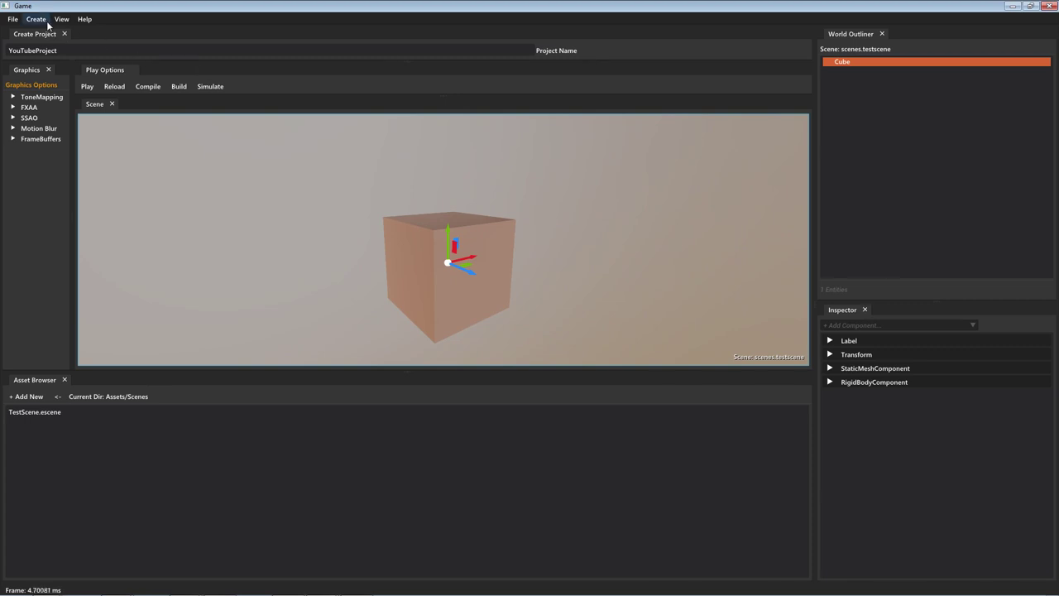
left_click(36, 19)
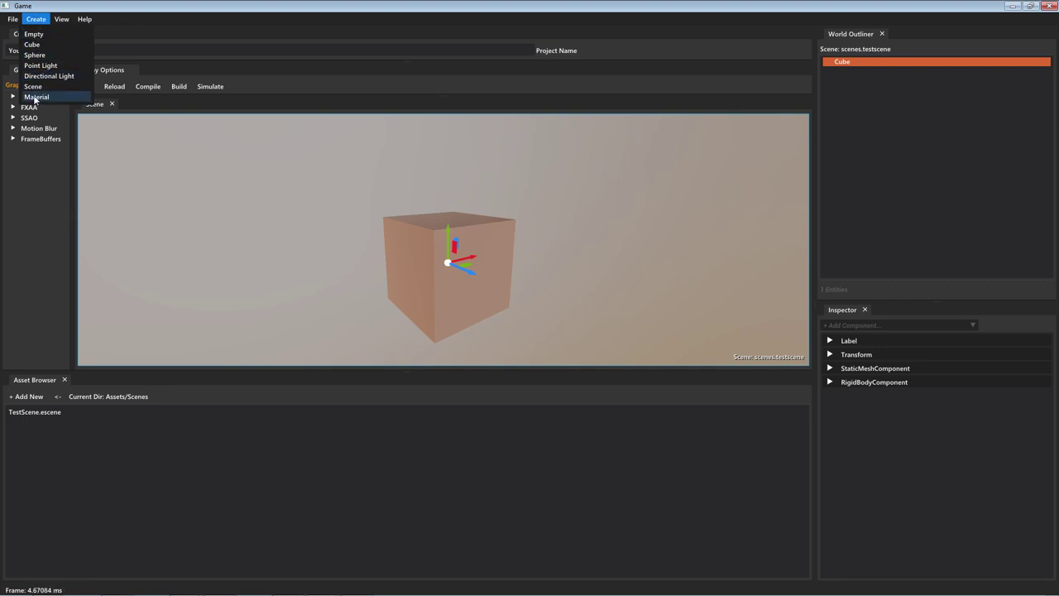
left_click(34, 22)
left_click(345, 231)
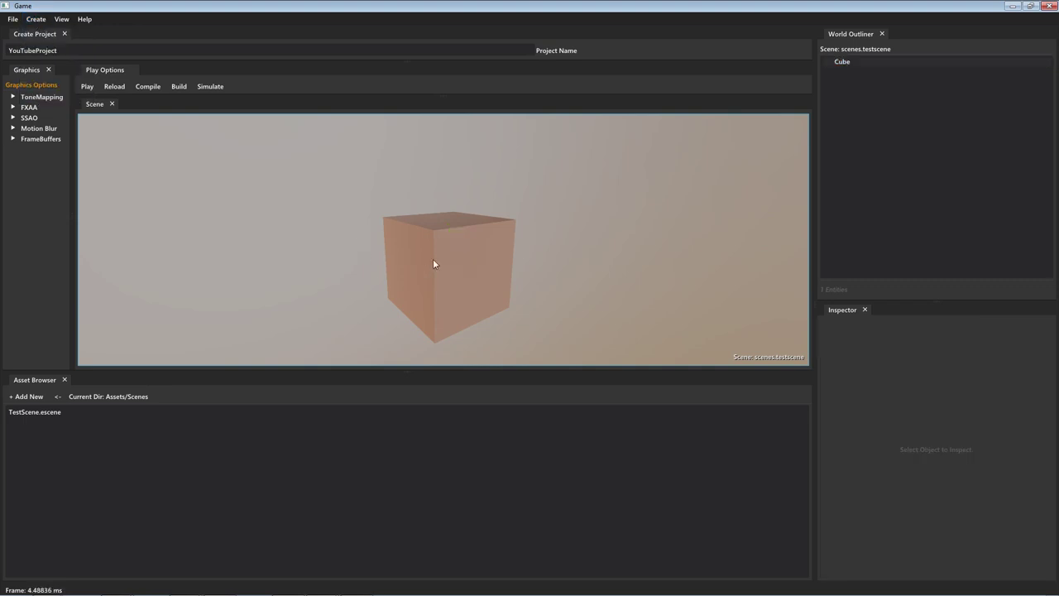
- Duplicate the cube and move the copy straight down below the original
left_click(432, 258)
right_click_drag(433, 258, 513, 236)
key("ctrl+d")
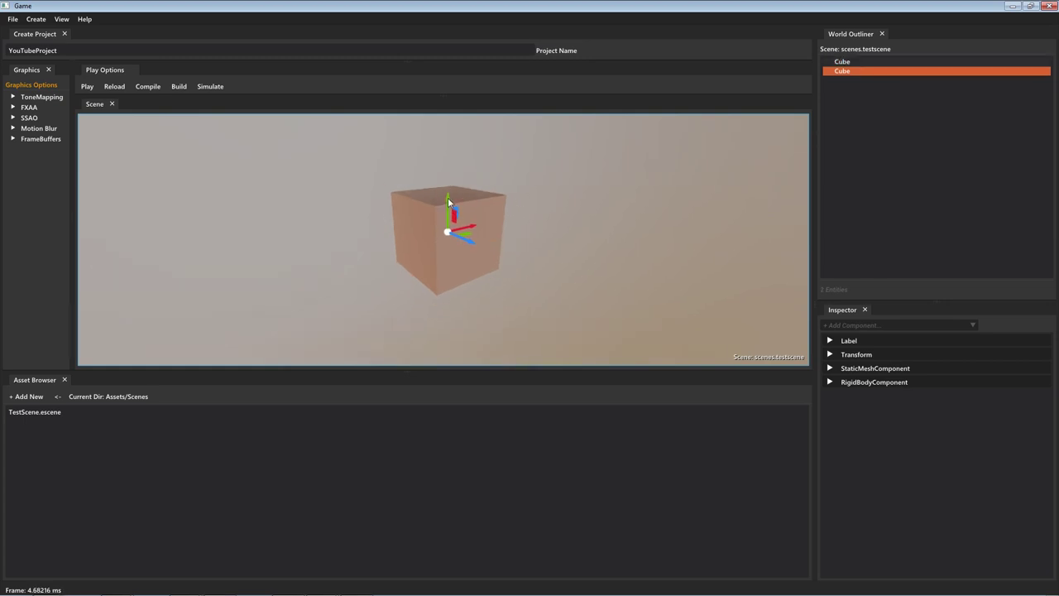
left_click_drag(447, 197, 449, 273)
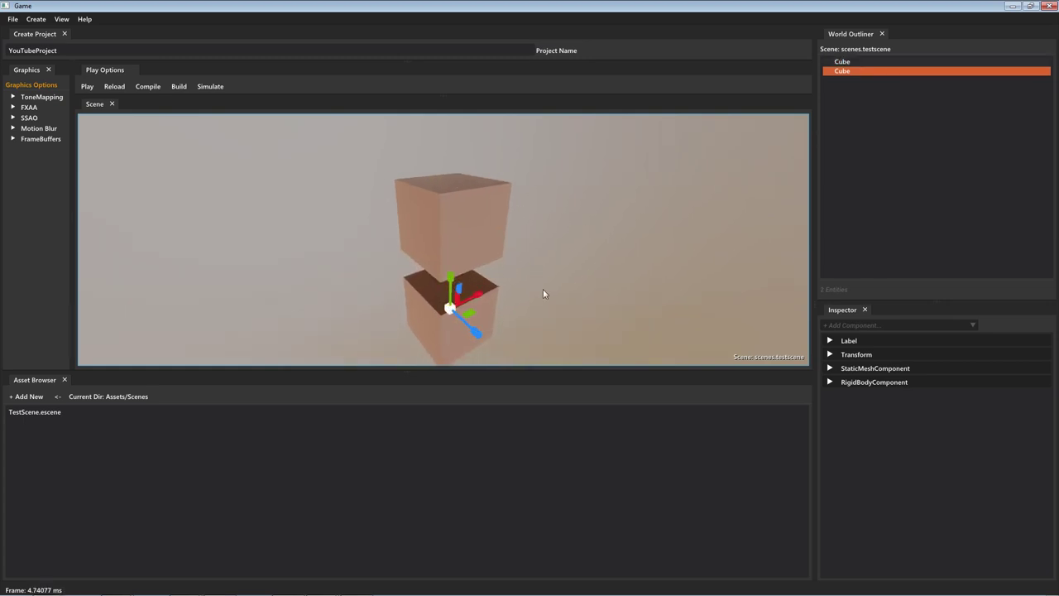
- Inspect the RigidBodyComponent properties of the lower cube
left_click(861, 382)
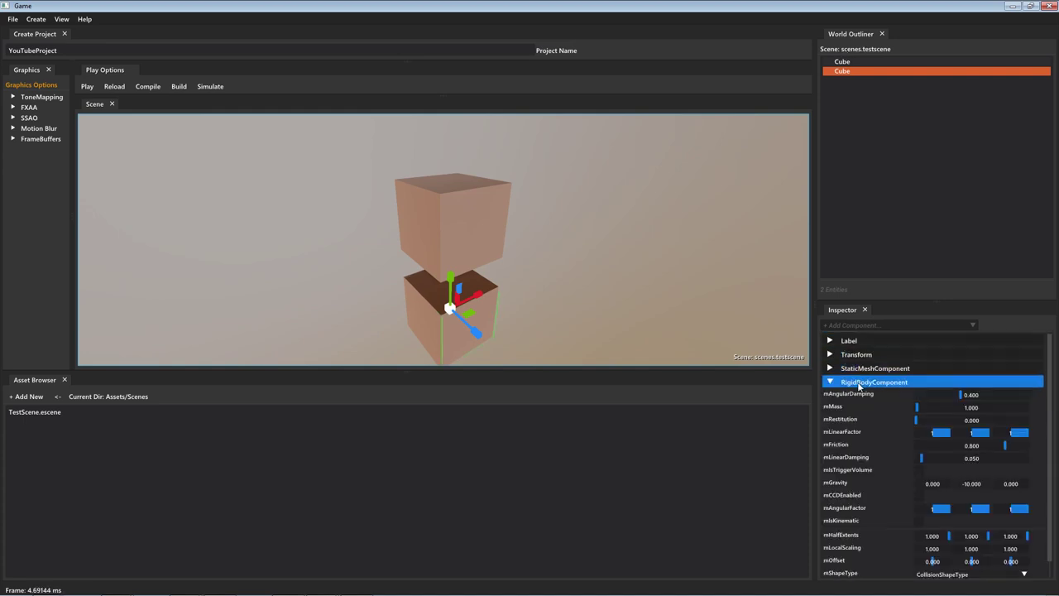
left_click(862, 381)
double_click(864, 372)
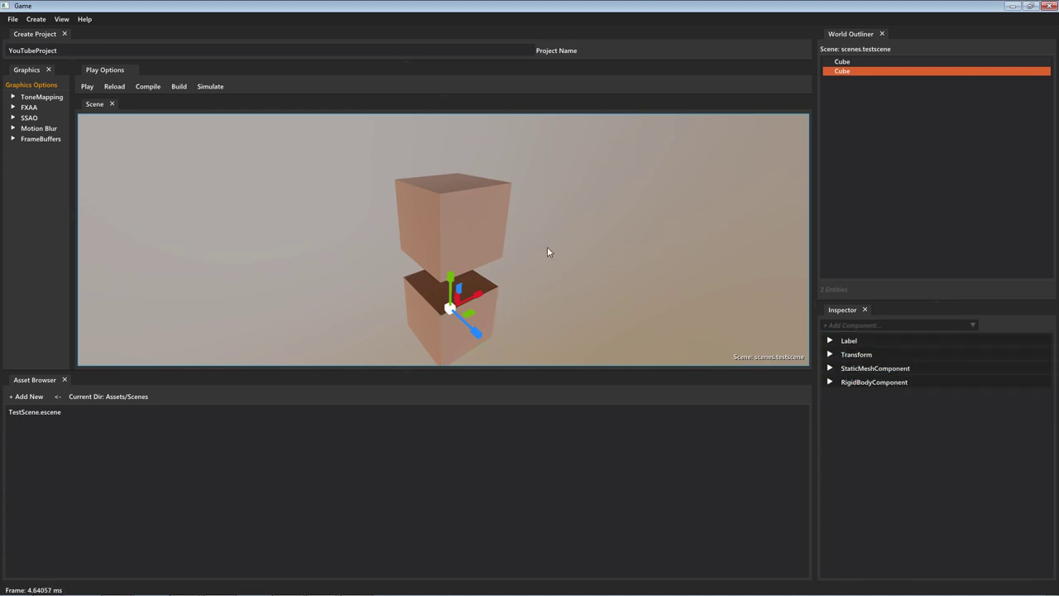
- Scale the lower cube into a wide, flat slab, about 8.2 by 0.17 by 7.7
left_click(495, 263)
left_click(452, 283)
left_click_drag(450, 281, 549, 384)
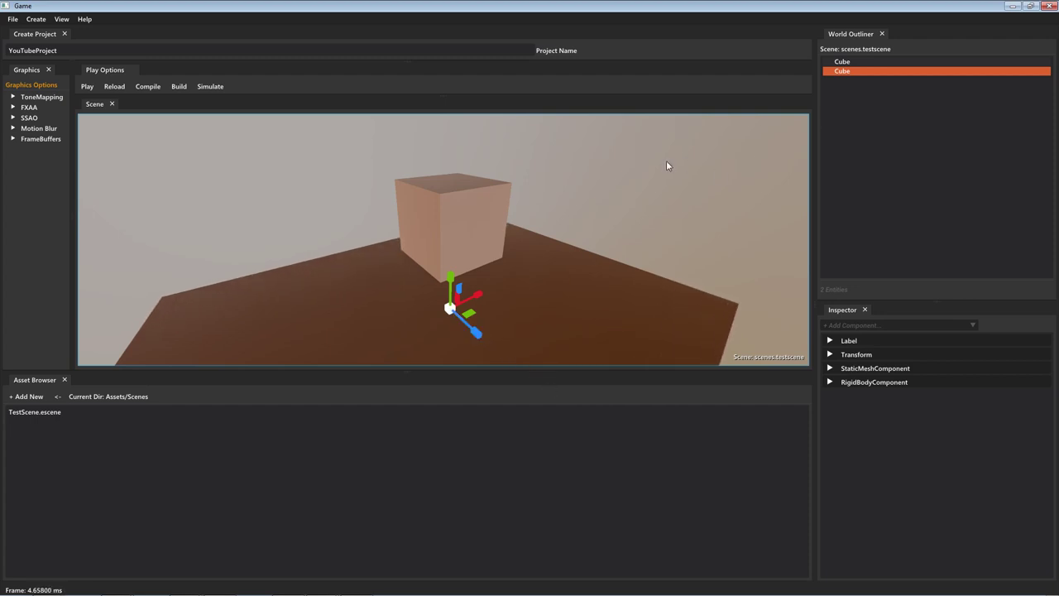
- Rename the slab entity as Floor
key("F2")
type("F")
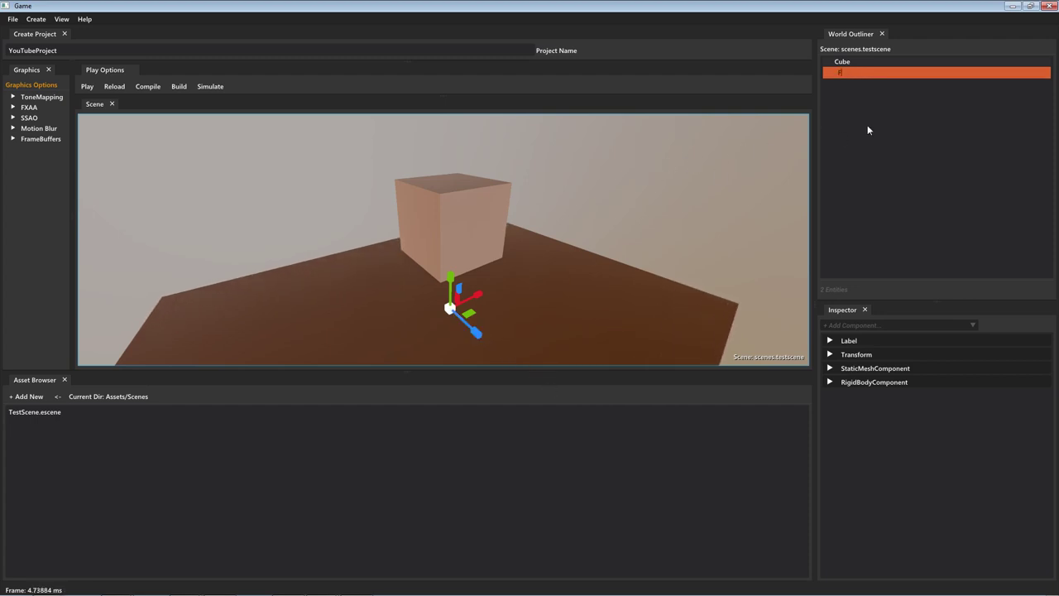
type("loor")
key("Return")
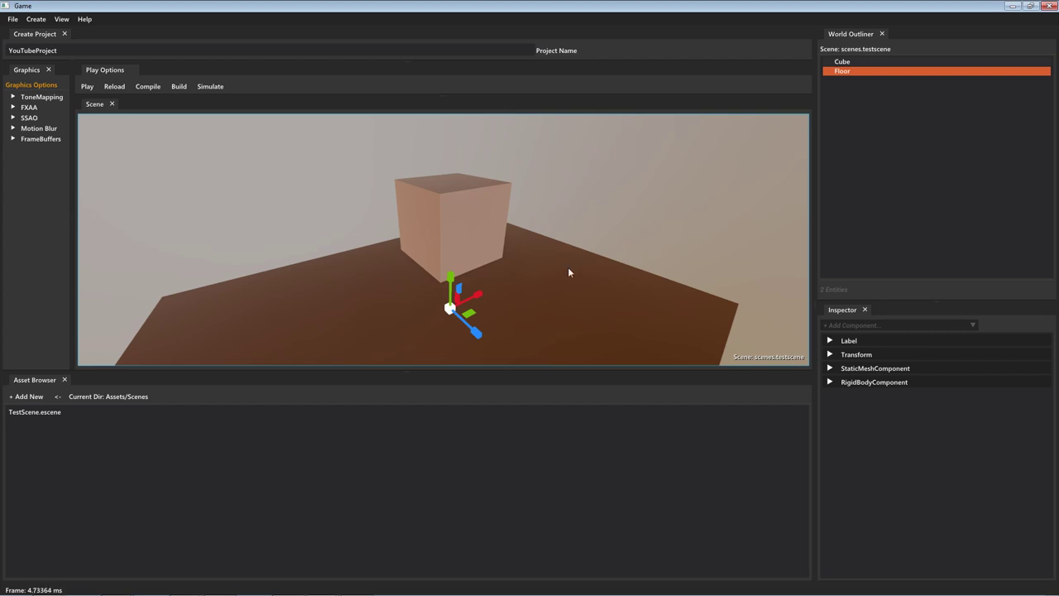
- Raise the Cube so that it hangs well above the Floor slab
left_click(569, 146)
right_click_drag(569, 156, 538, 220)
left_click(516, 240)
left_click_drag(490, 275, 531, 295)
left_click(464, 224)
left_click_drag(459, 187, 463, 95)
left_click(459, 246)
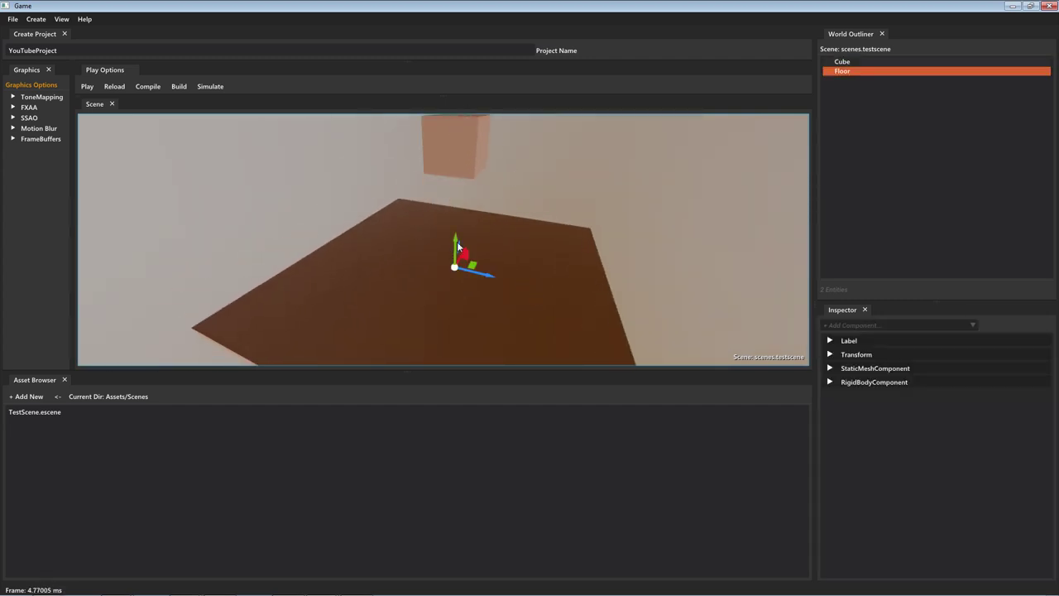
left_click_drag(466, 249, 494, 279)
left_click(565, 189)
key("s")
right_click_drag(565, 189, 588, 186)
key("w")
left_click_drag(499, 62, 499, 64)
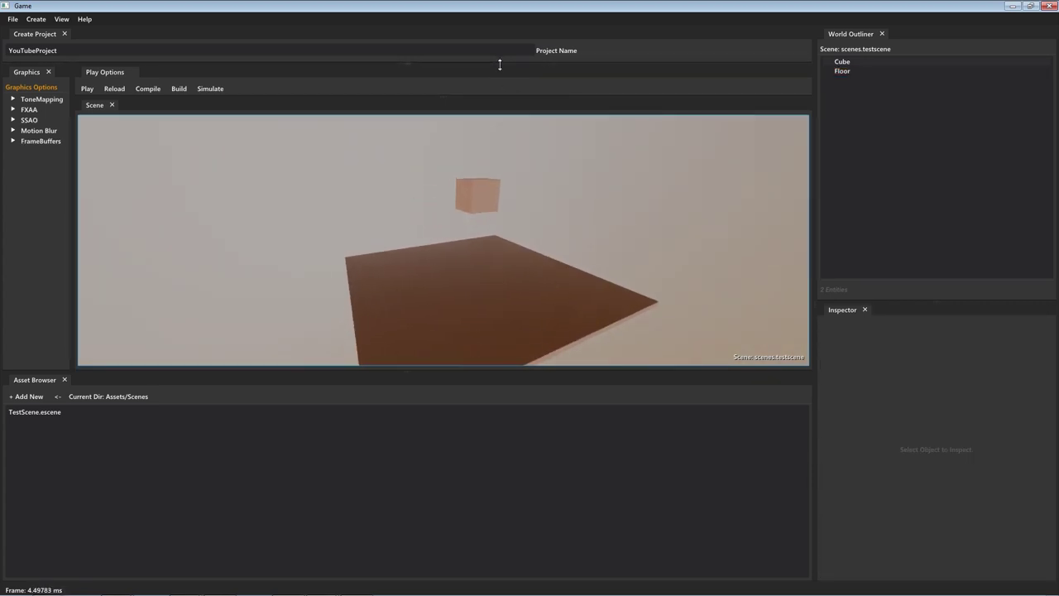
- Reduce the mMass value in the Floor's RigidBodyComponent to its minimum and deselect the Floor
left_click(495, 202)
left_click(500, 293)
key("s")
right_click_drag(596, 177, 443, 214)
left_click(867, 386)
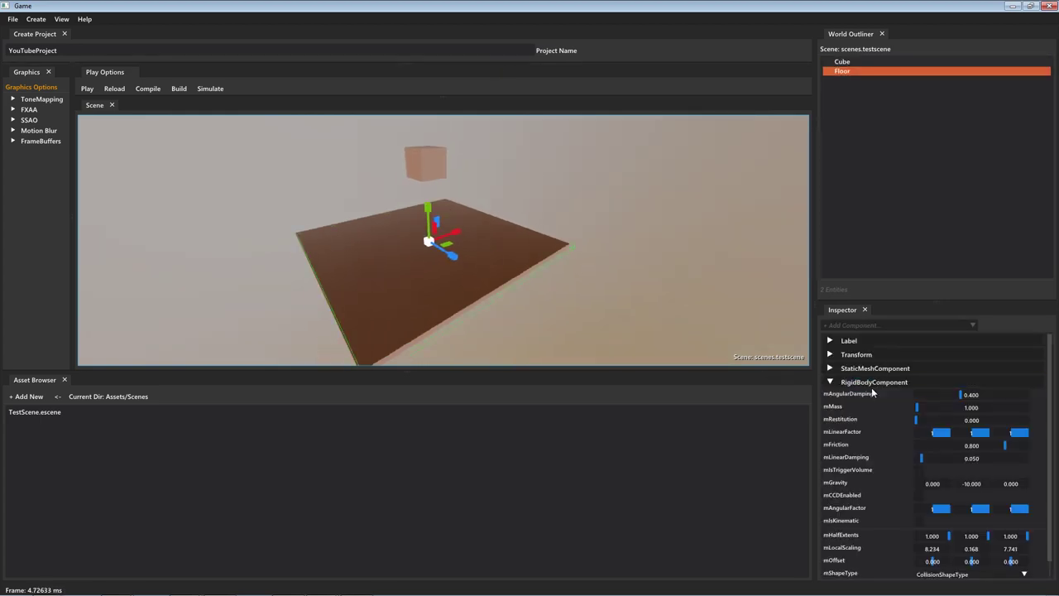
left_click(916, 407)
left_click(868, 383)
left_click(577, 181)
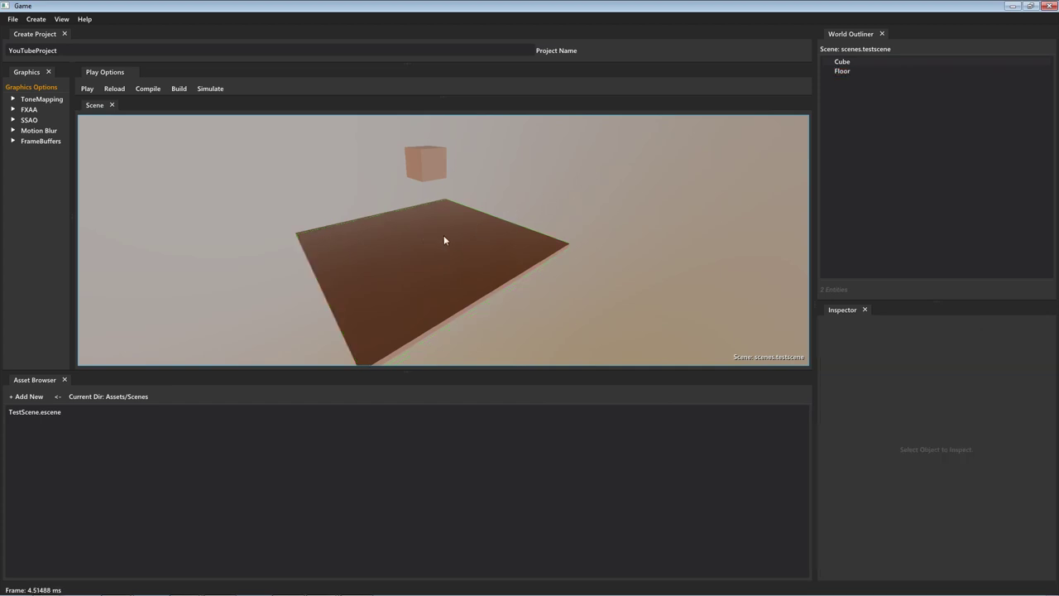
- Save the test scene
left_click(13, 19)
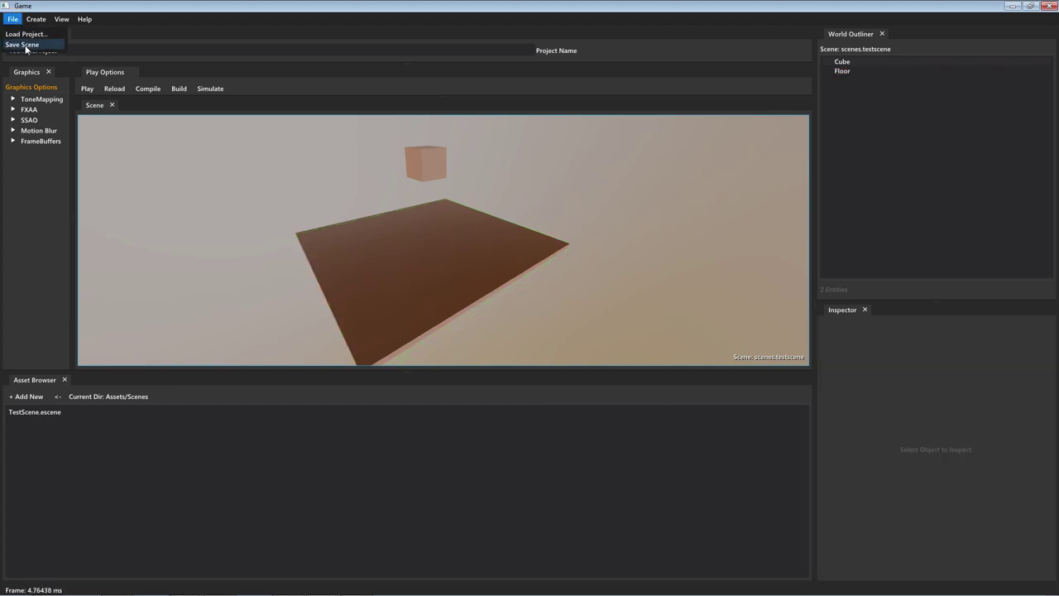
left_click(26, 47)
left_click_drag(170, 100, 171, 102)
- Play the scene to test the physics, lift the Cube during play, and stop the playback
left_click(88, 89)
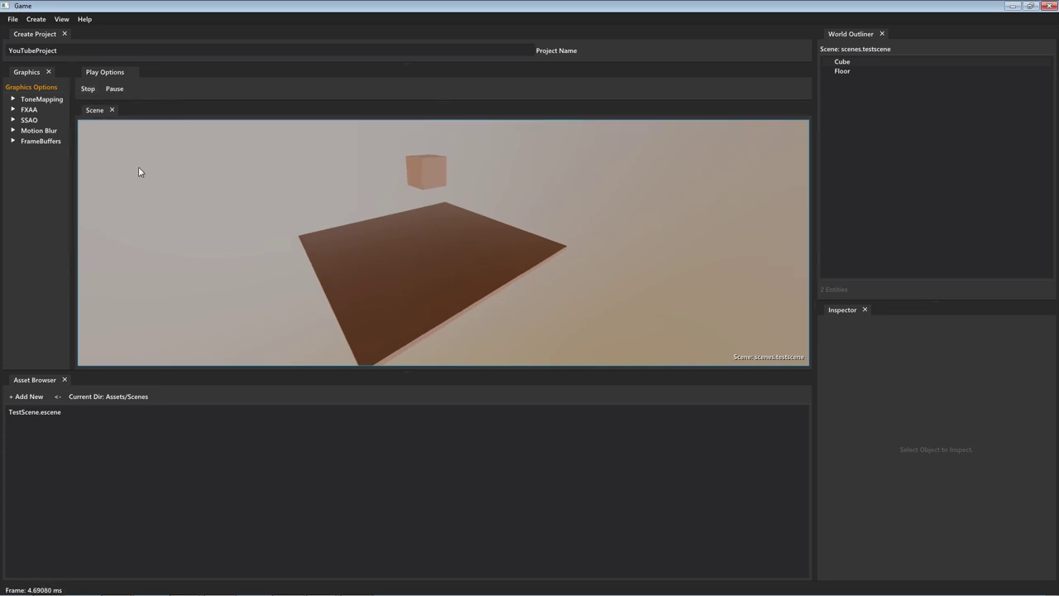
left_click(248, 220)
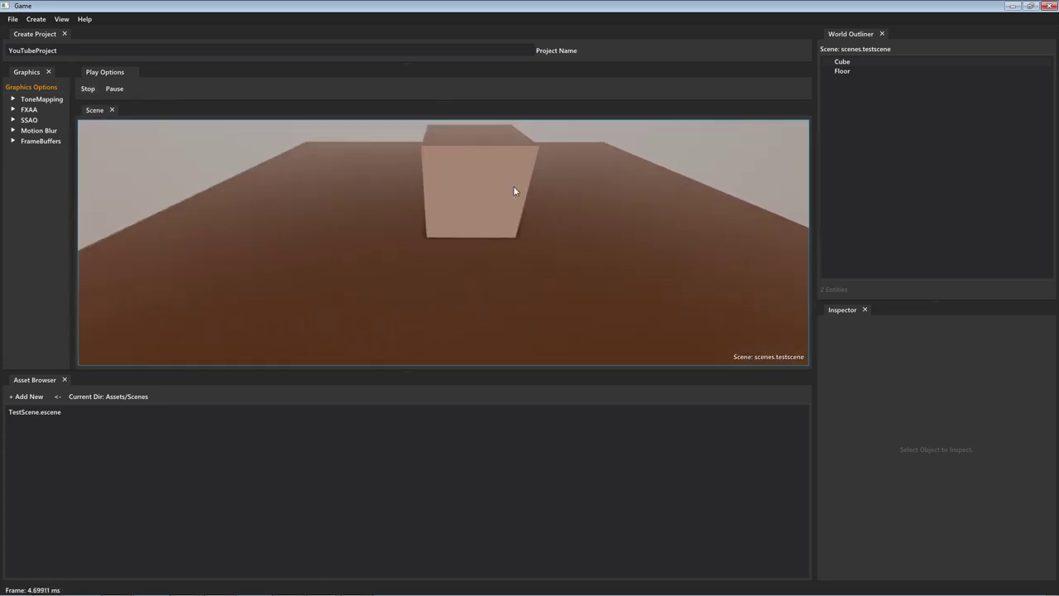
left_click(513, 185)
left_click_drag(426, 201, 417, 106)
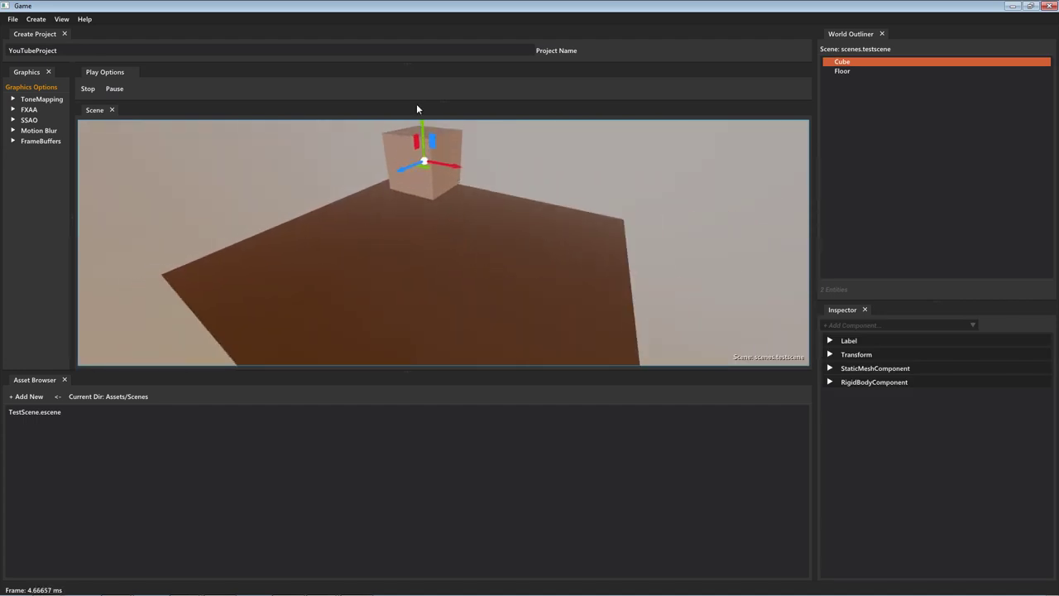
left_click(88, 89)
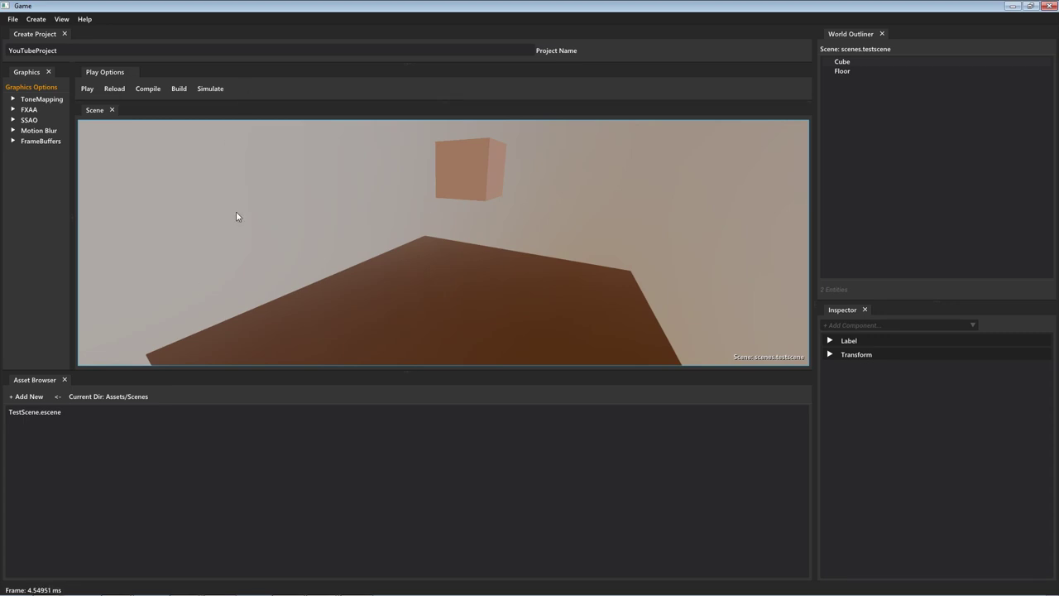
left_click(468, 170)
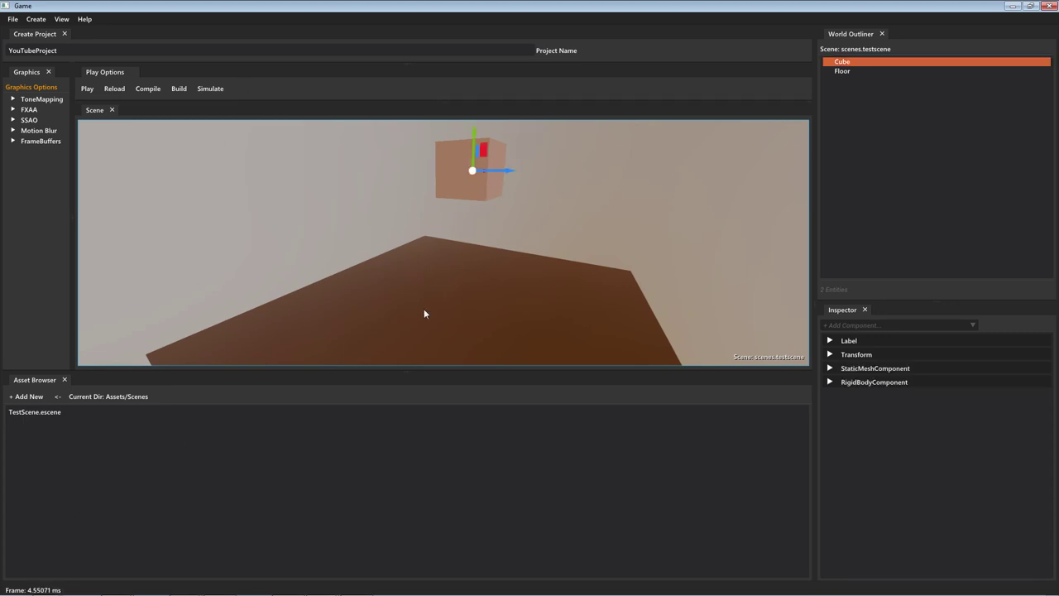
left_click(424, 311)
left_click(636, 162)
right_click_drag(635, 162, 636, 175)
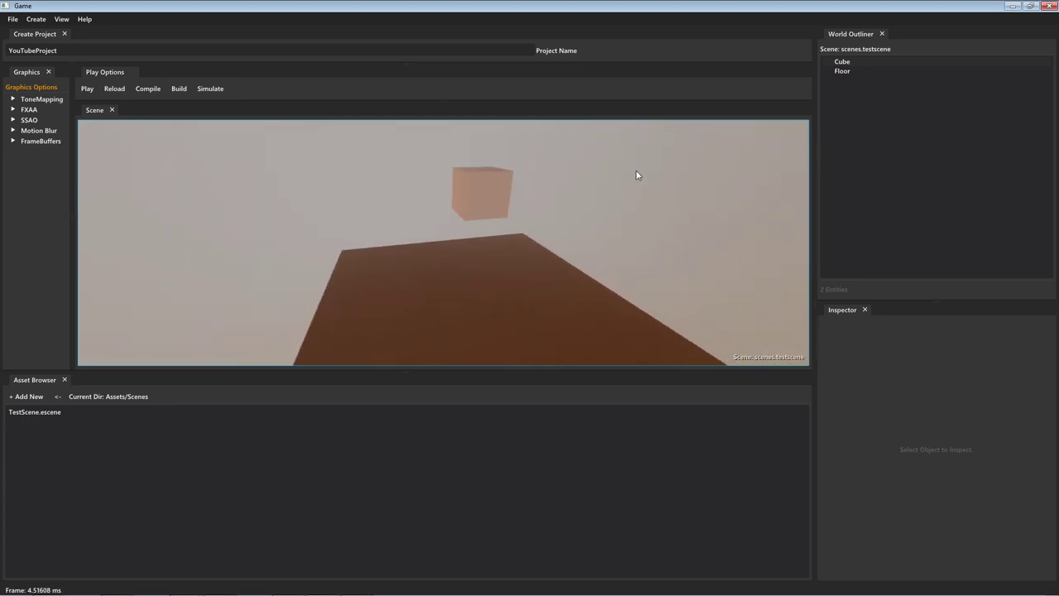
left_click(450, 208)
left_click(553, 199)
right_click_drag(307, 239, 318, 311)
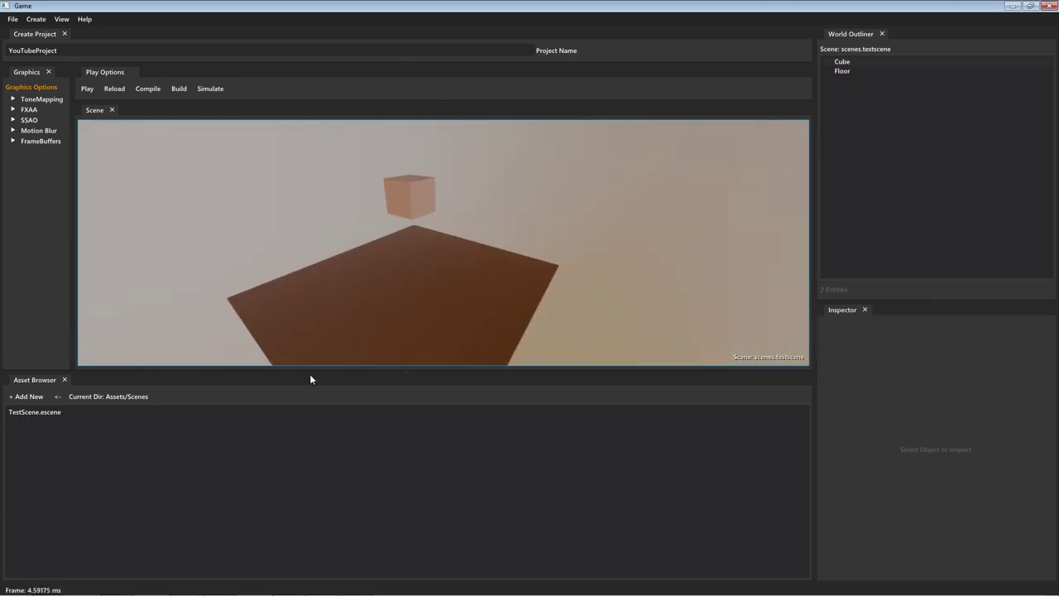
- Enlarge the scene view slightly and create a folder named Materials in the project's Assets directory
left_click_drag(310, 378, 308, 391)
left_click(60, 410)
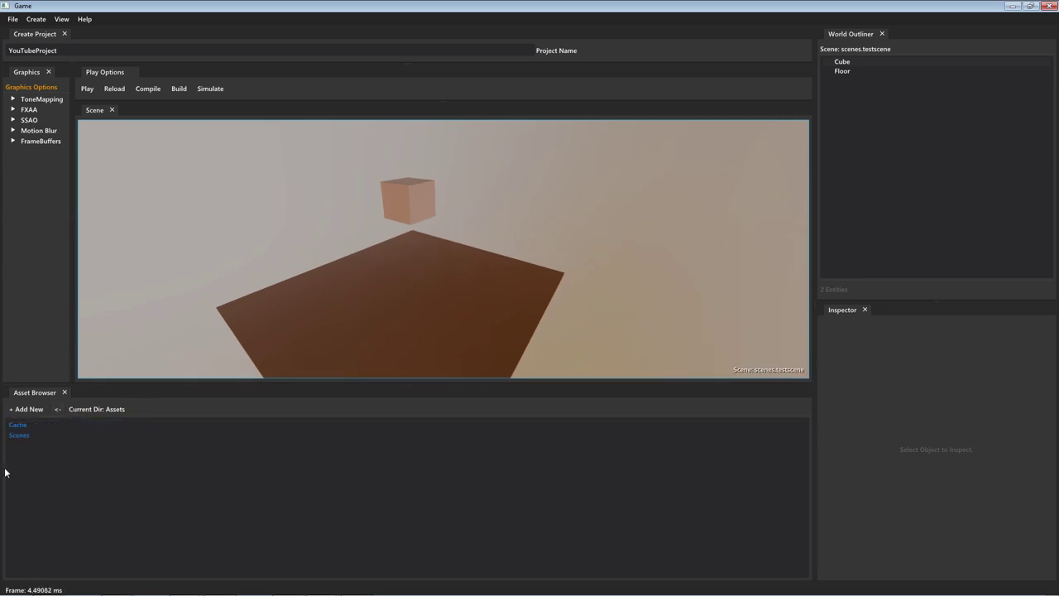
right_click(67, 473)
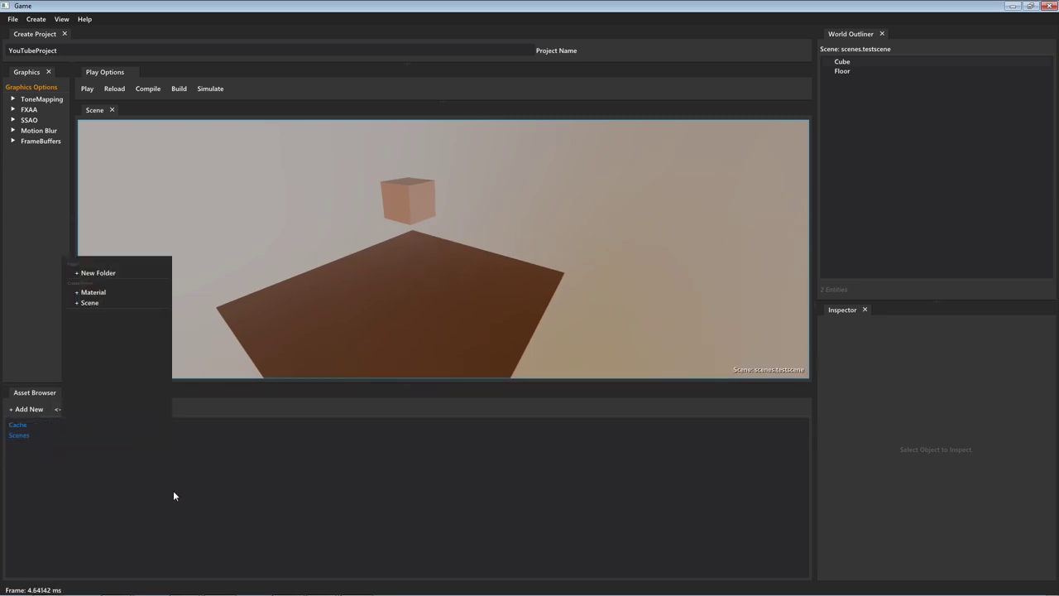
left_click(97, 273)
type("Materials")
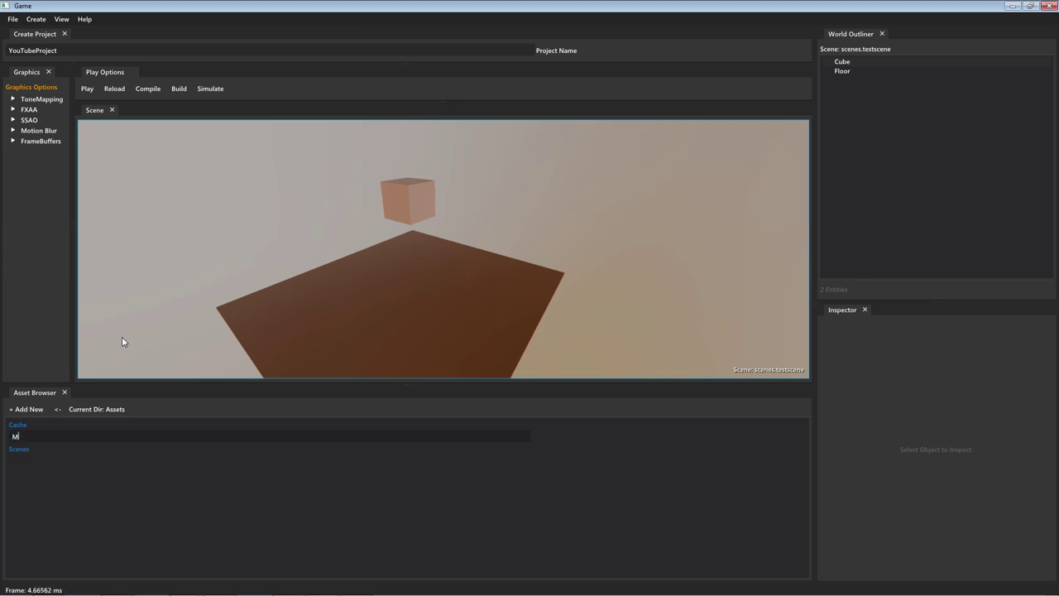
key("Return")
- Create two folders named MahogFloor and OctoStone inside the Materials folder
double_click(45, 436)
right_click(118, 437)
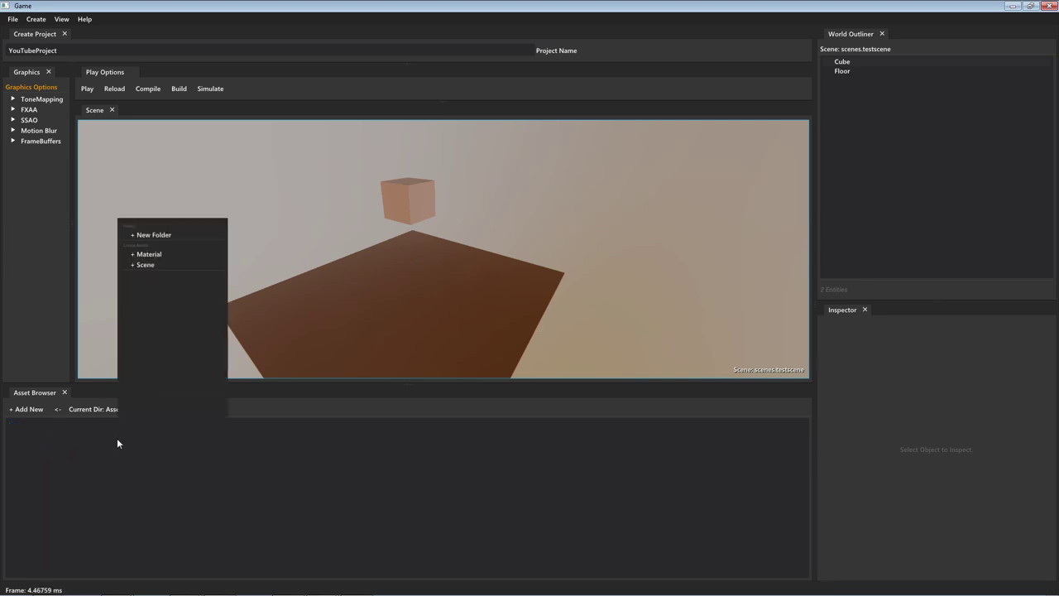
left_click(167, 235)
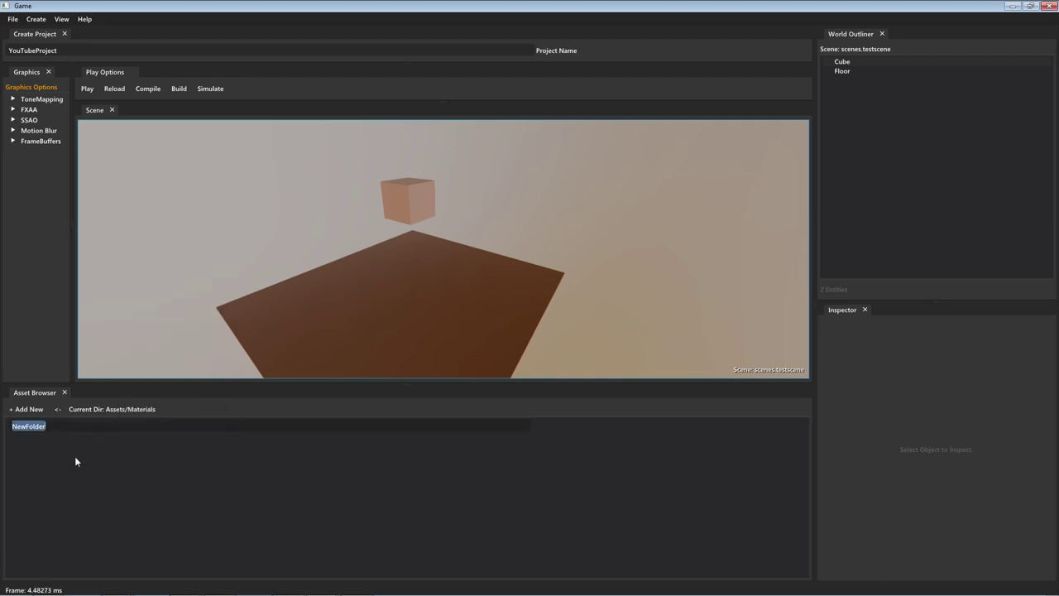
type("MahogFloor")
key("Return")
right_click(75, 456)
left_click(150, 253)
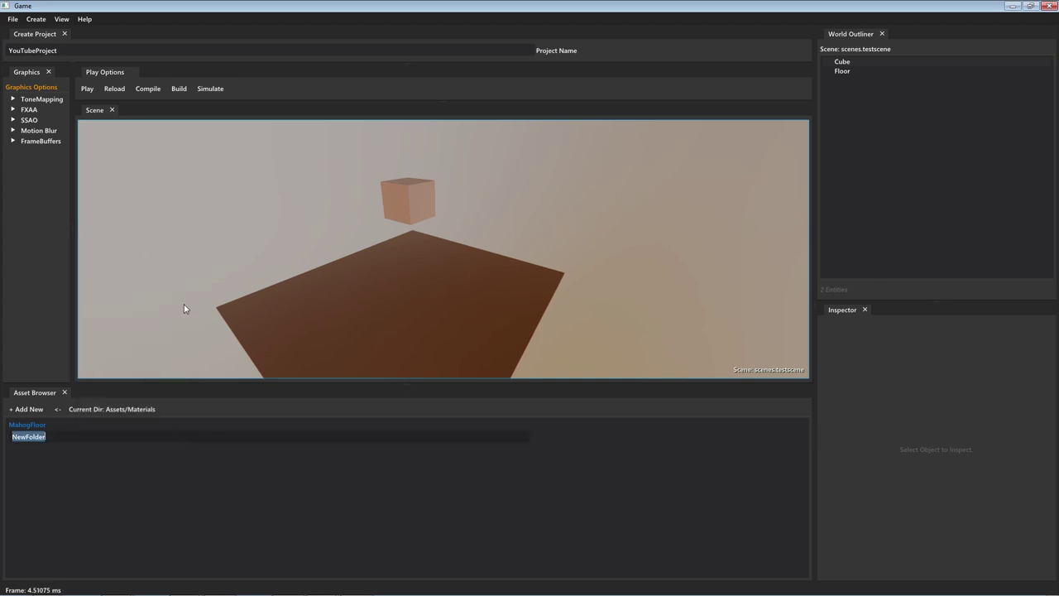
type("OctoStone")
key("Return")
- Import the Albedo, AO, Emissive, Height, Normal and Roughness images from Windows Explorer's Test/MahogFloor folder into the project's MahogFloor folder
double_click(81, 425)
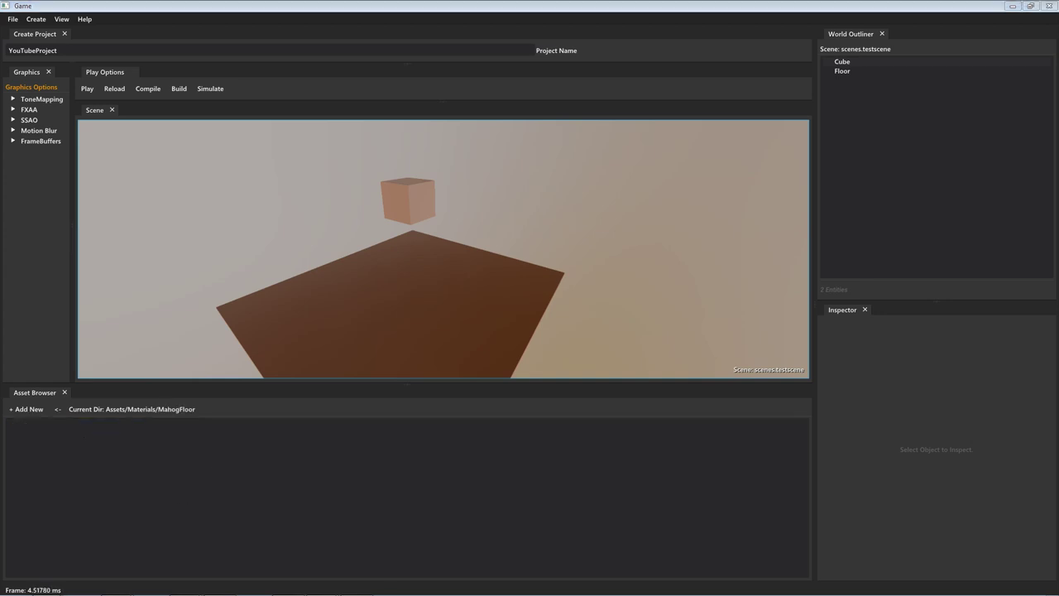
key("alt+Tab")
left_click_drag(408, 177, 812, 169)
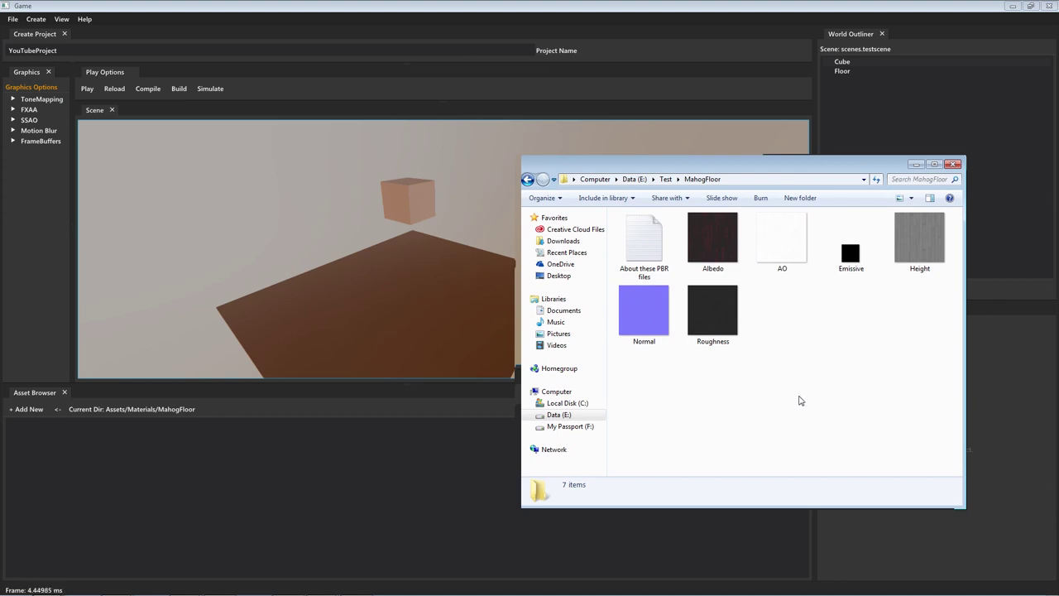
left_click(712, 240)
left_click(718, 329, "shift")
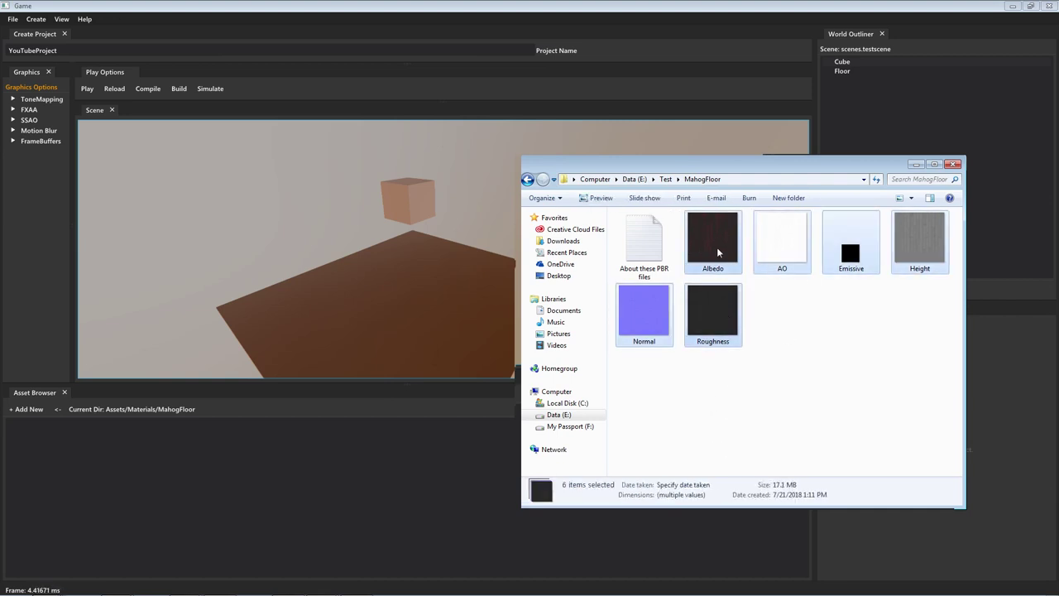
left_click_drag(717, 252, 224, 485)
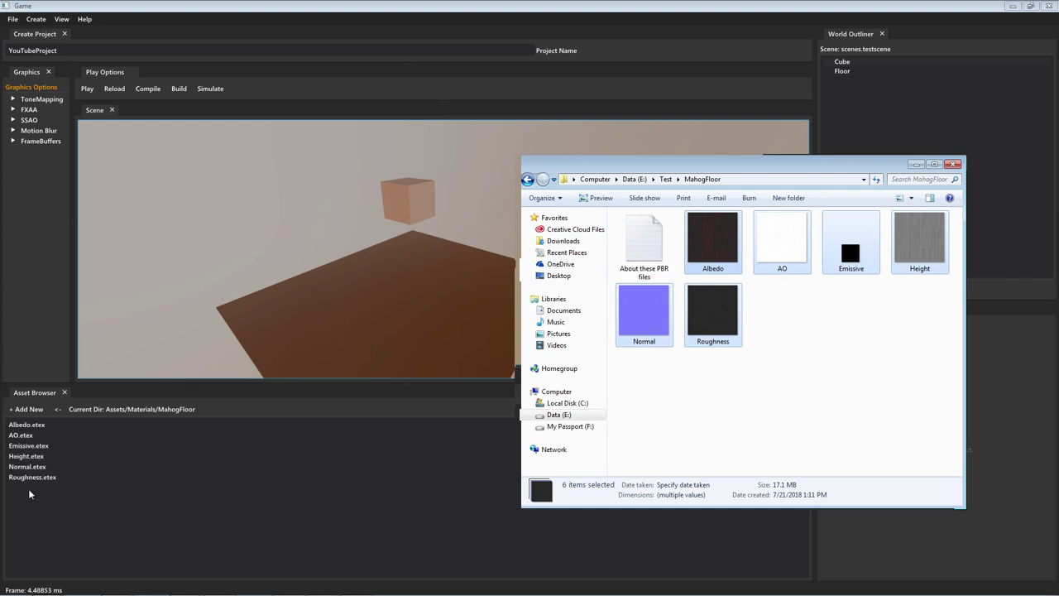
left_click(769, 429)
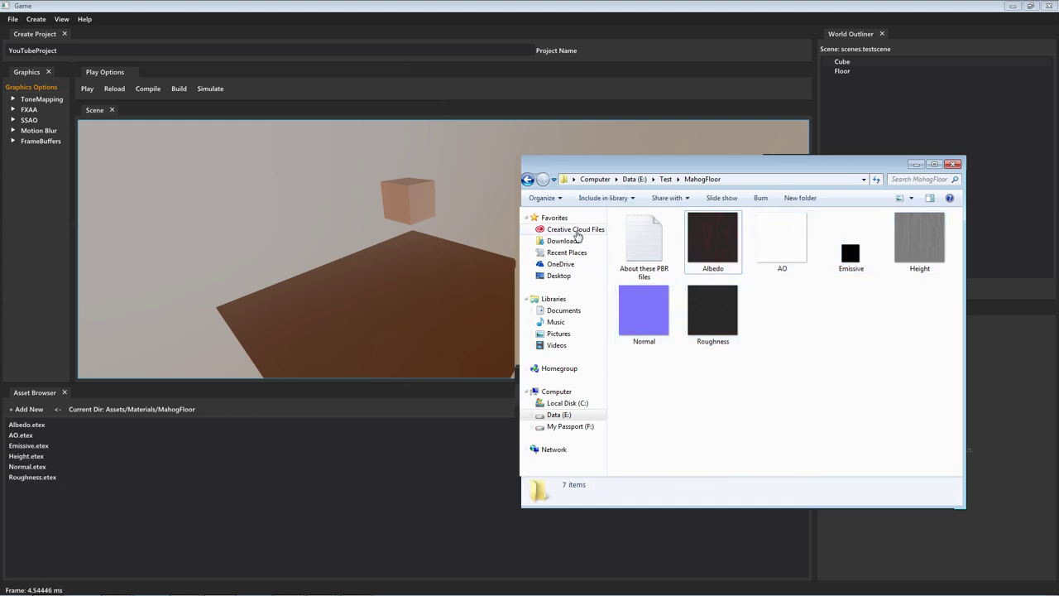
- Import the albedo, ao, height, metallic, normal and roughness images from Windows Explorer's Test/OctoStone folder into the project's OctoStone folder
left_click(526, 179)
double_click(612, 242)
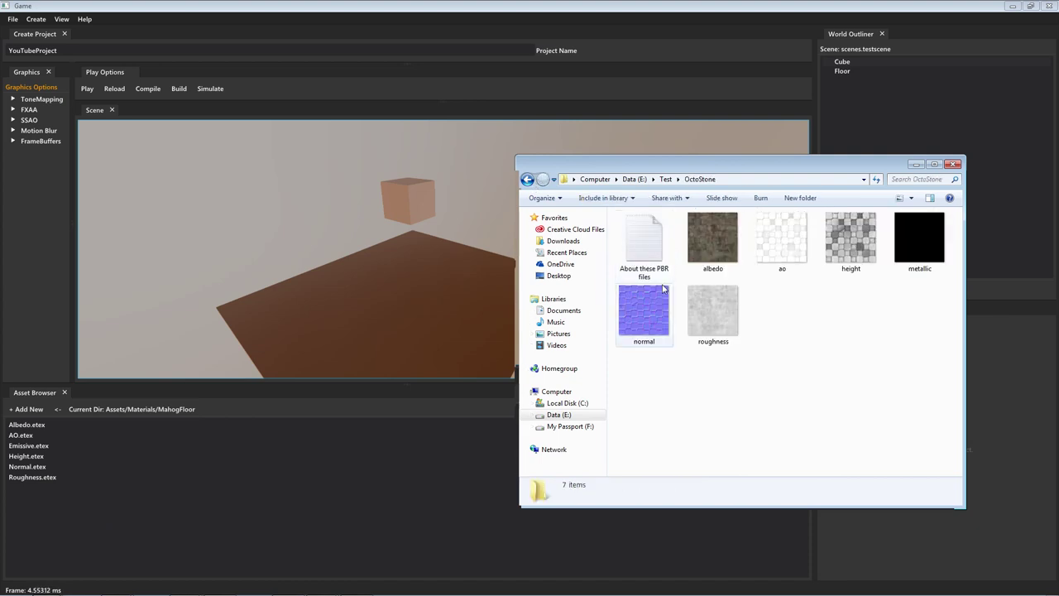
left_click(58, 409)
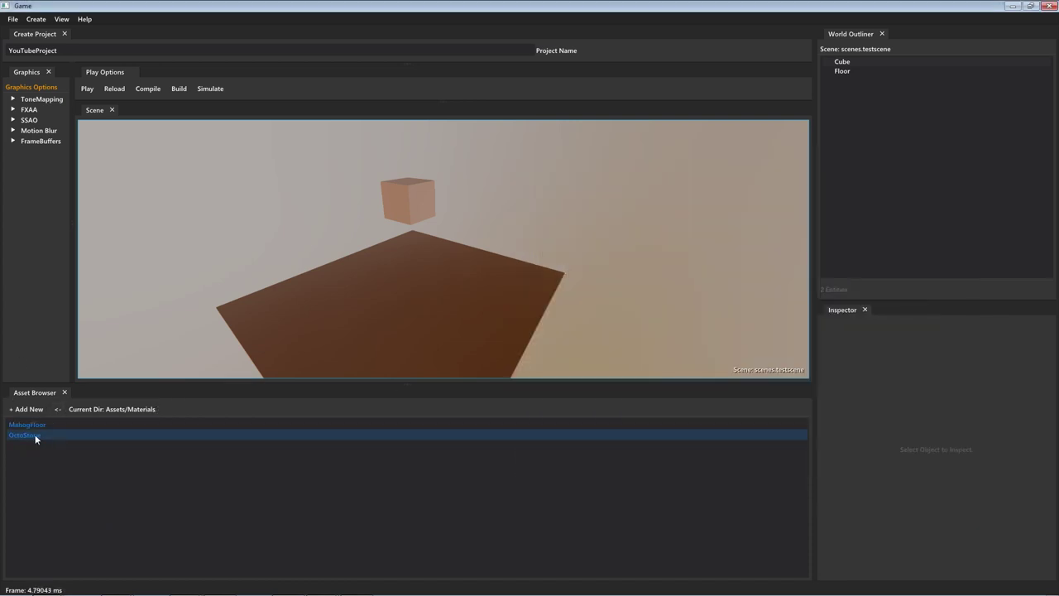
double_click(36, 436)
mouse_move(48, 588)
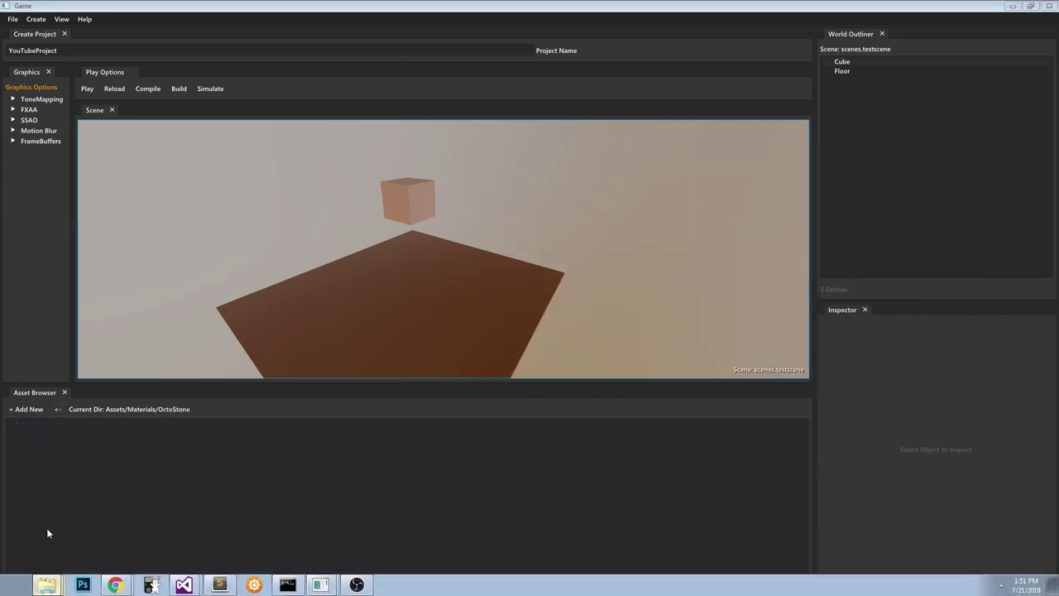
left_click(47, 527)
left_click(716, 247)
left_click(718, 299, "shift")
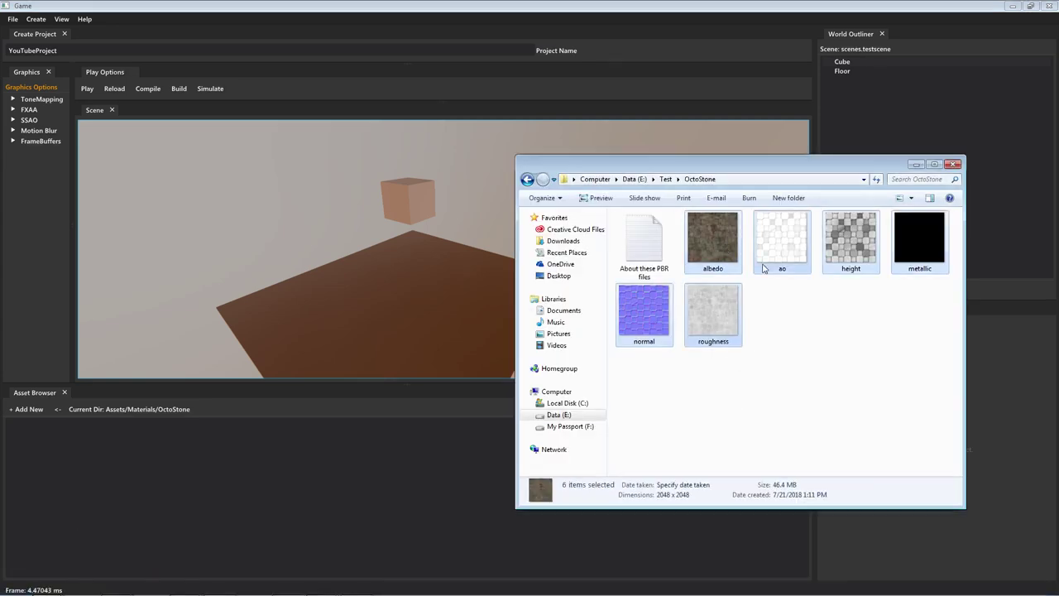
left_click(93, 524)
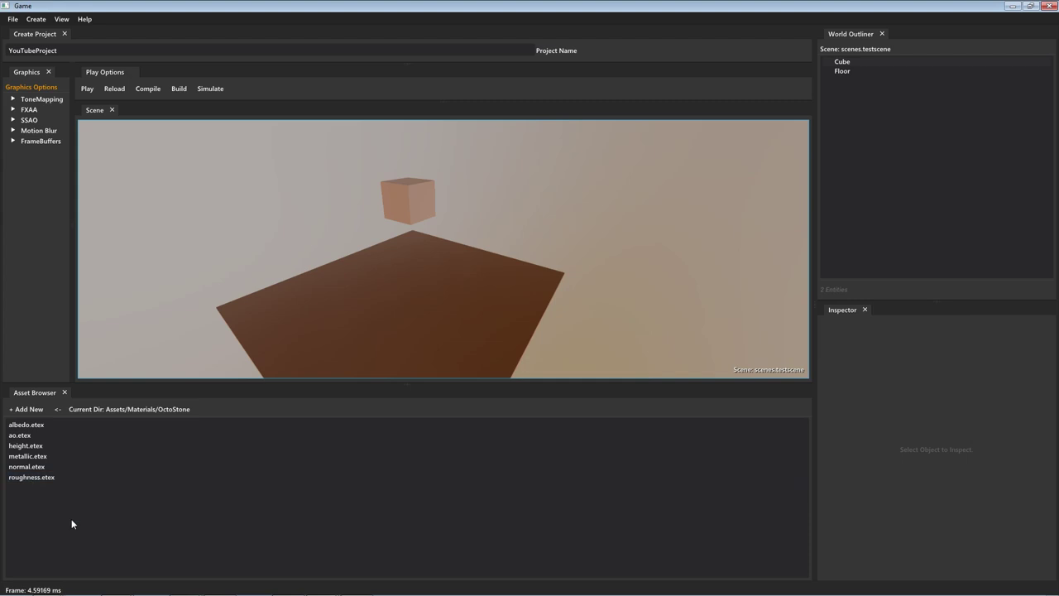
- Create a material named M_OctoStone in the OctoStone folder
left_click(43, 409)
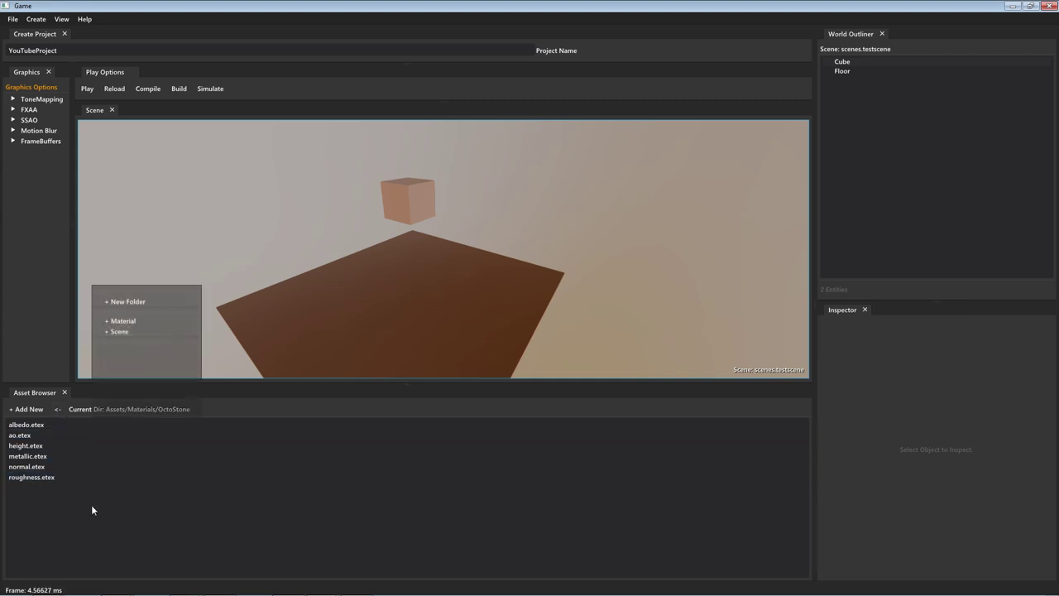
left_click(132, 320)
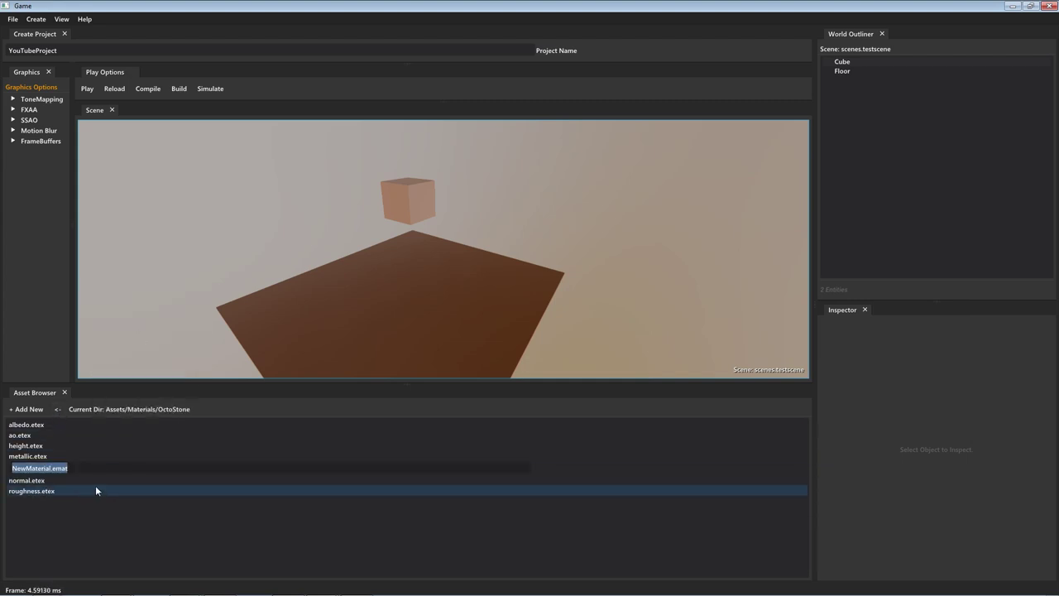
type("M_OctoStone")
key("Return")
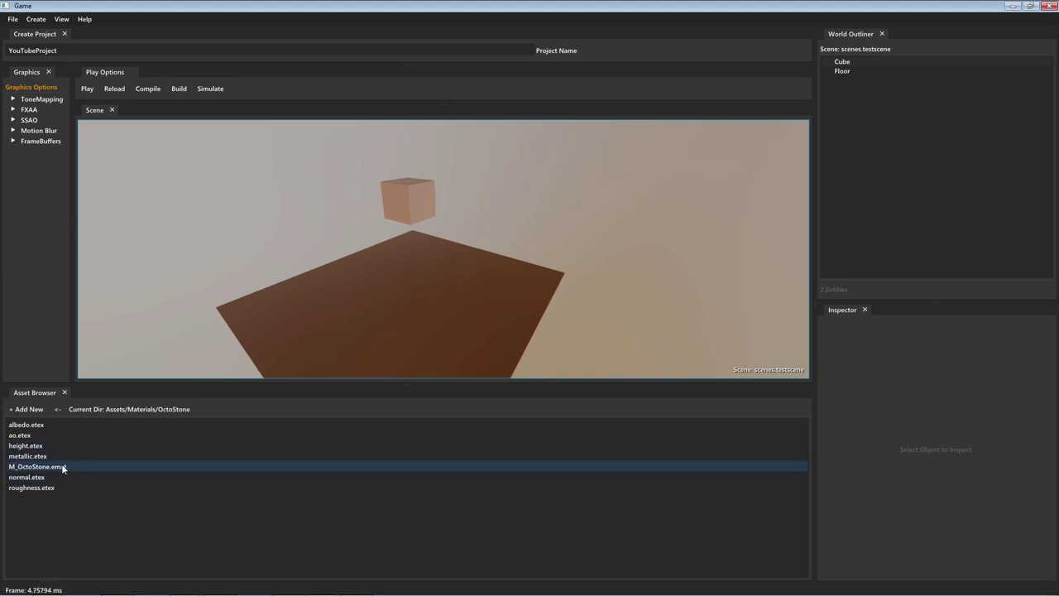
- Create a material named M_MahogFloor in the MahogFloor folder
left_click(58, 409)
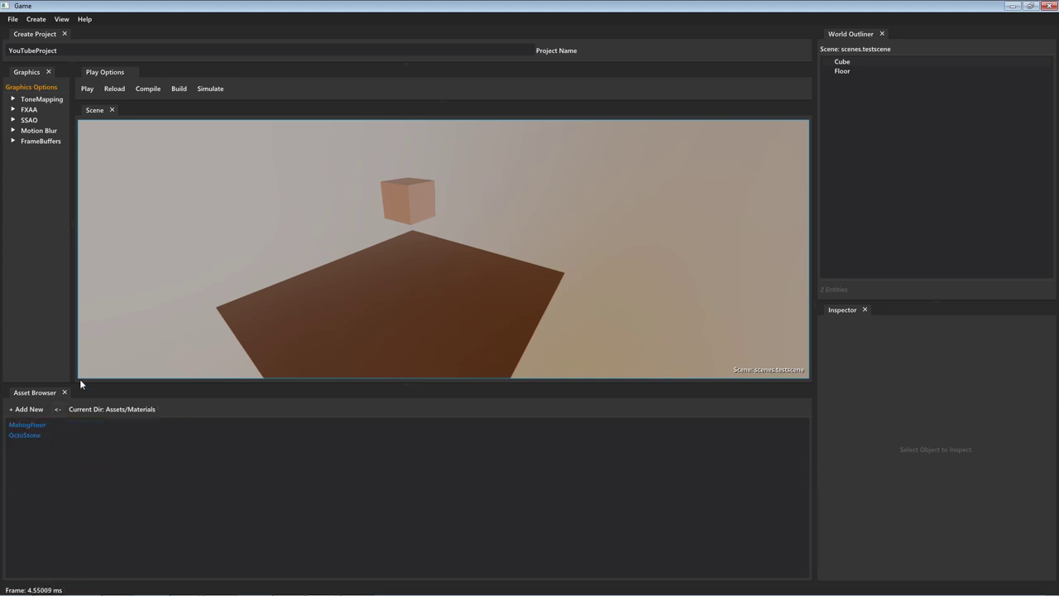
left_click(29, 424)
right_click(48, 493)
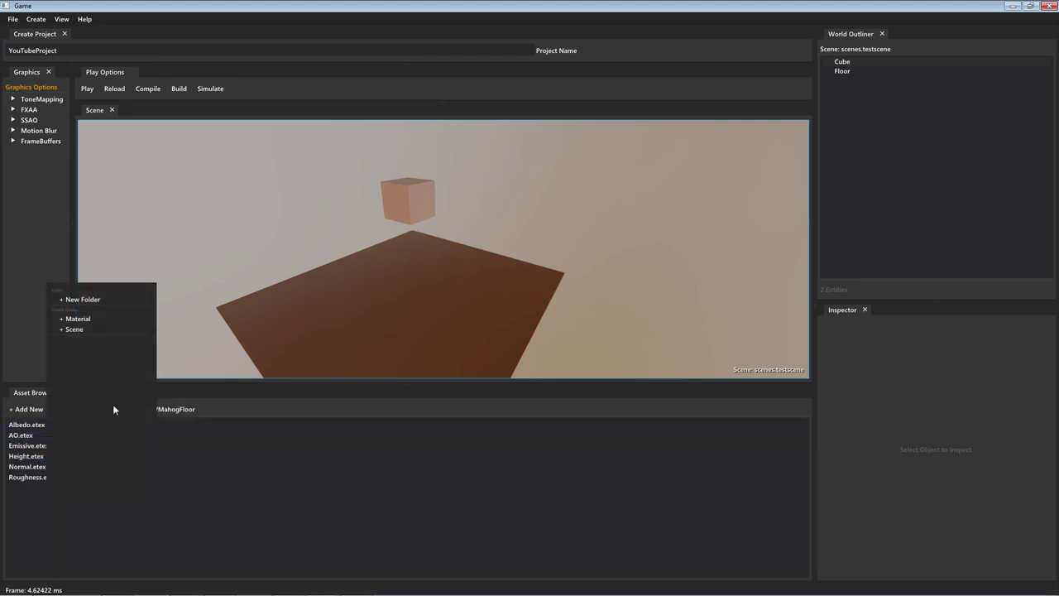
left_click(103, 317)
type("M_M")
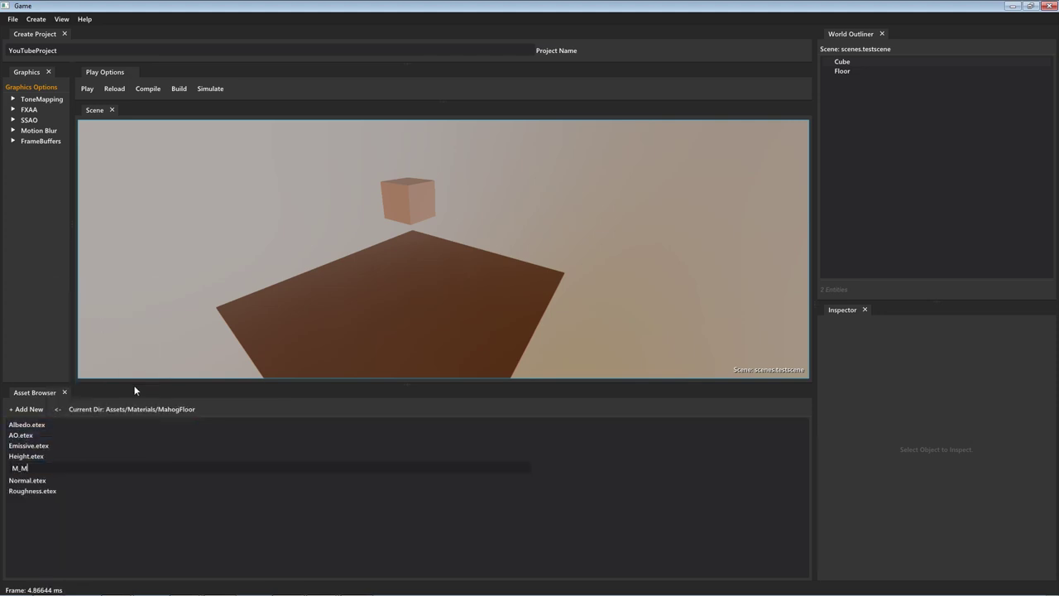
type("ahogFloor")
key("Return")
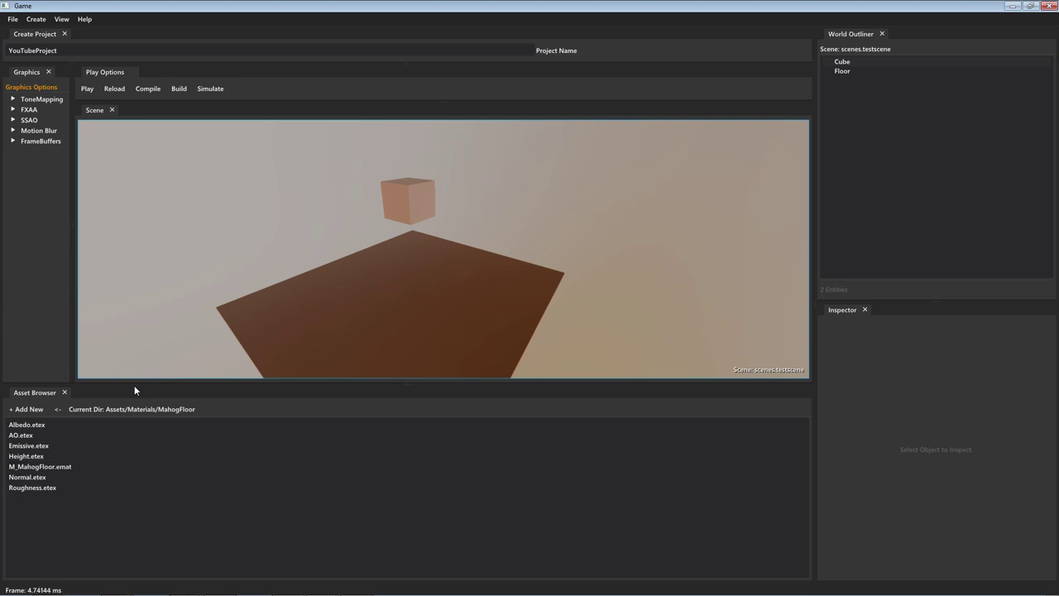
- Open the M_OctoStone material from the OctoStone folder in its own editor window and place that window over the scene view
left_click(57, 410)
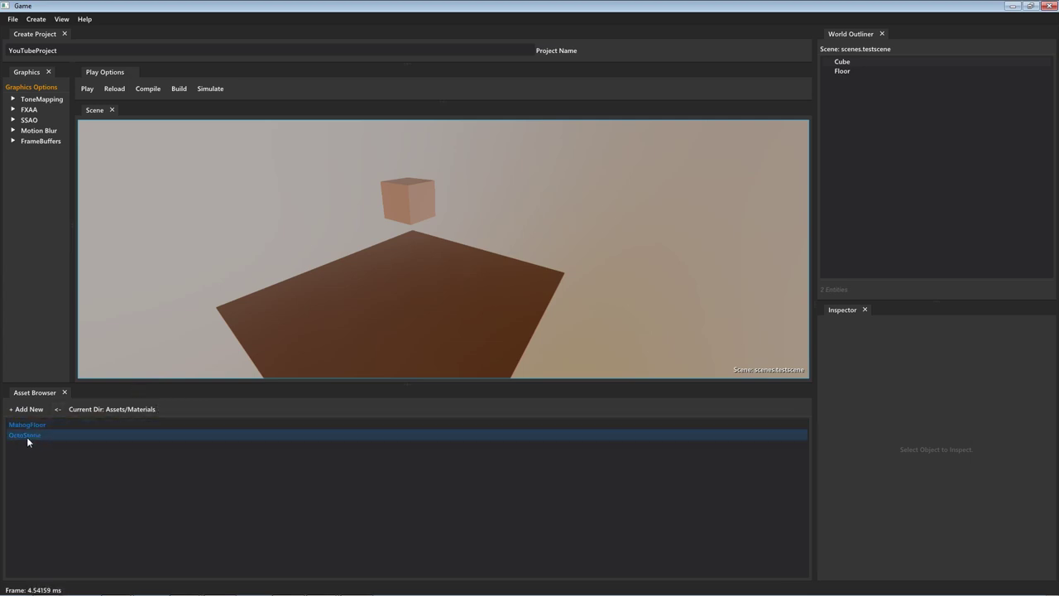
left_click(46, 425)
double_click(45, 424)
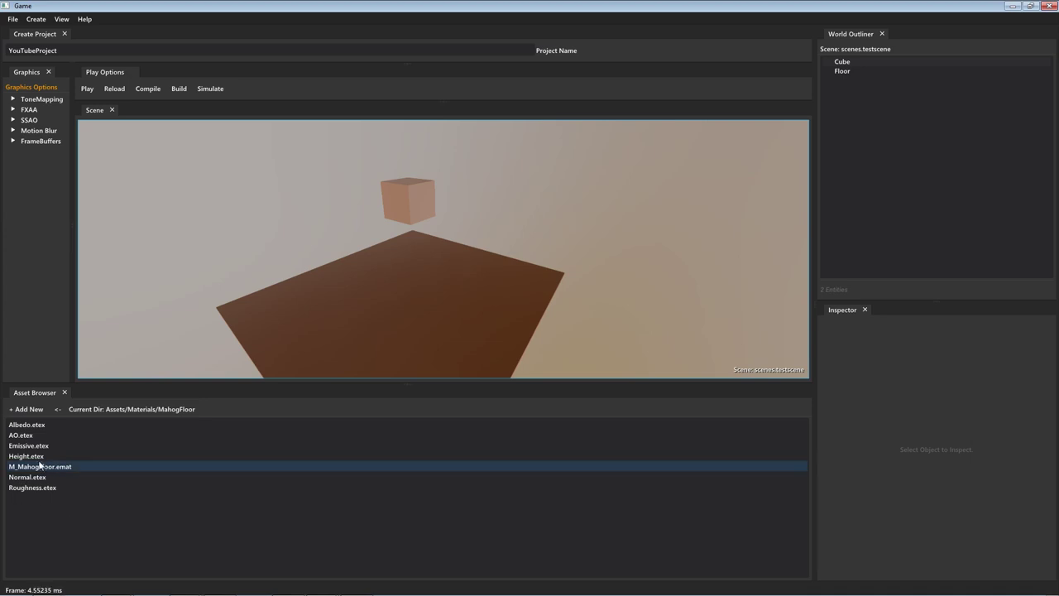
left_click(58, 409)
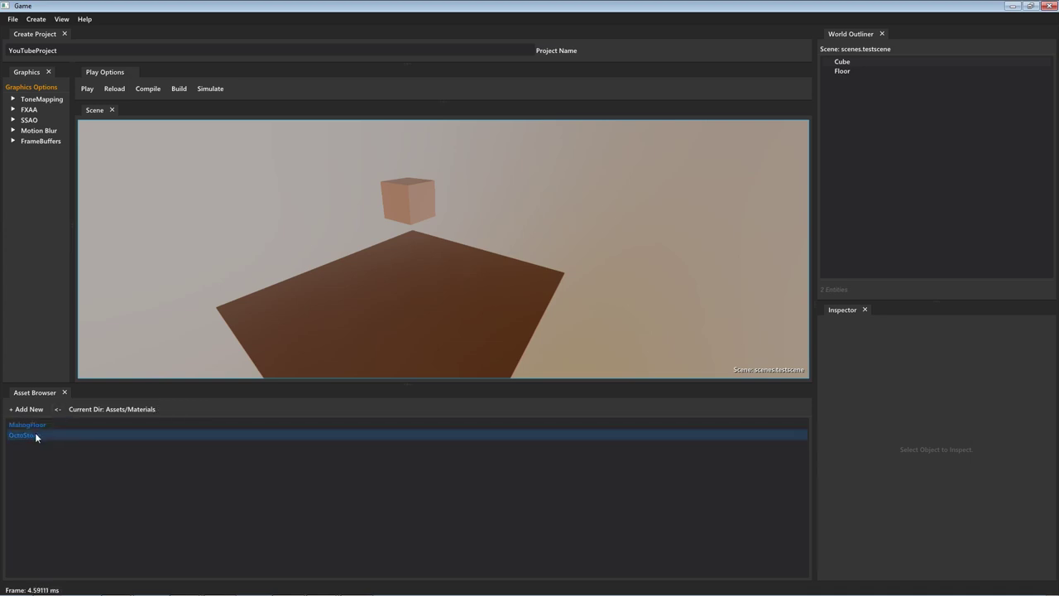
double_click(34, 435)
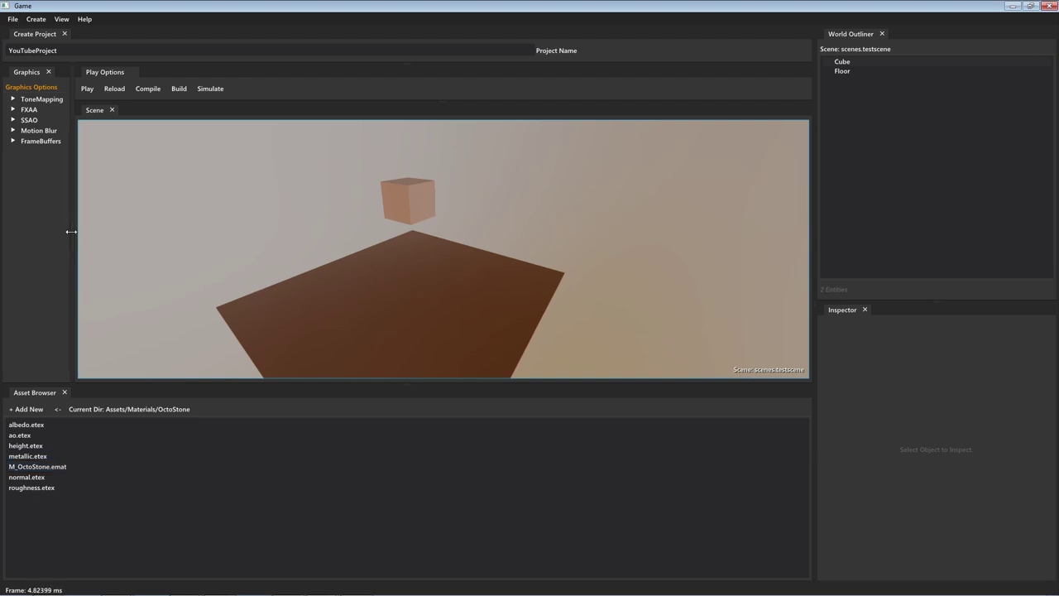
left_click_drag(73, 229, 77, 230)
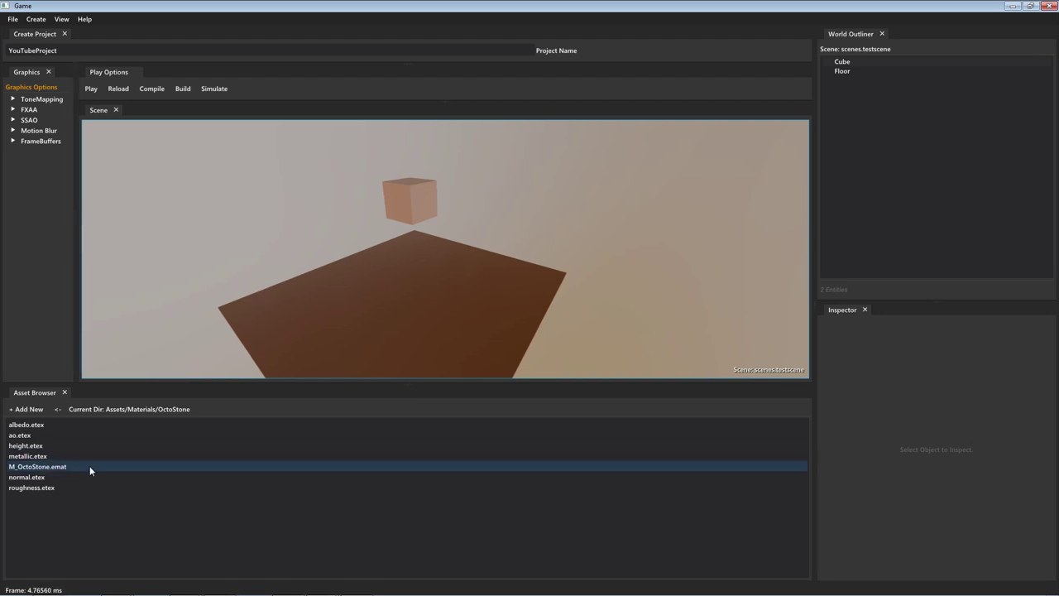
double_click(89, 466)
left_click_drag(467, 178, 544, 182)
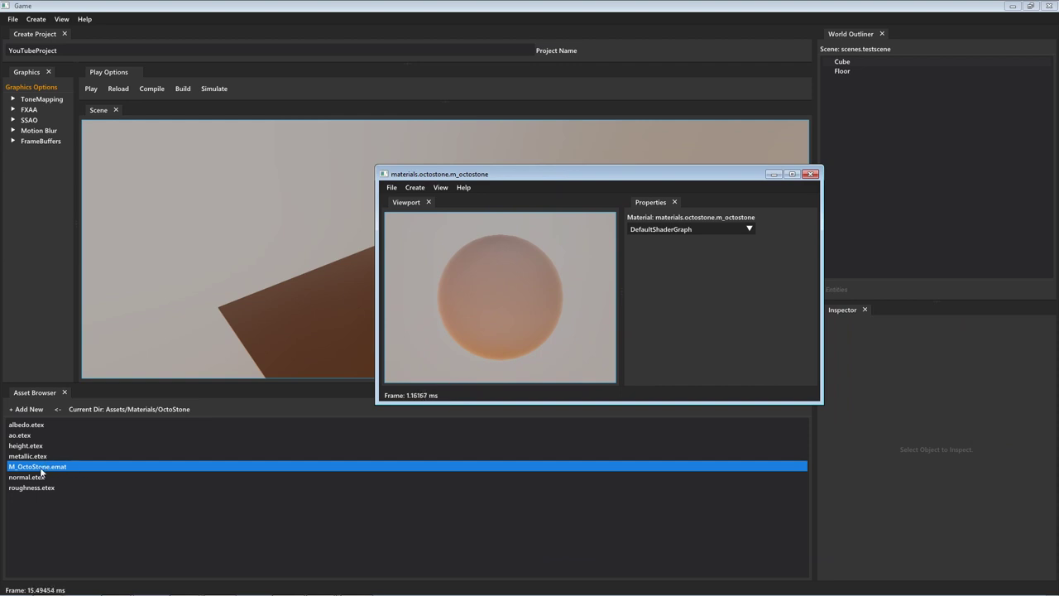
left_click_drag(521, 175, 506, 174)
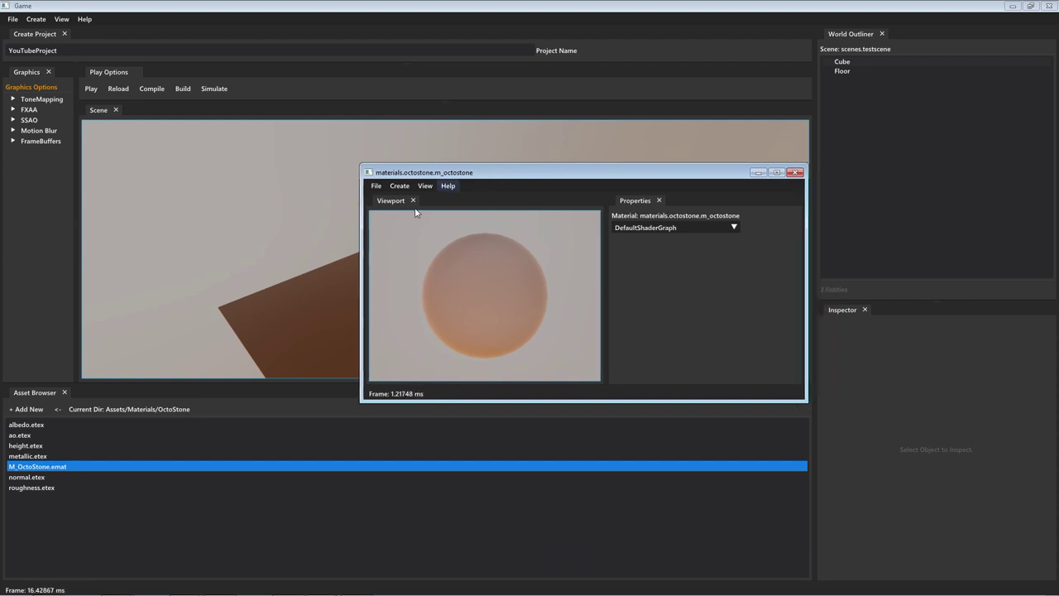